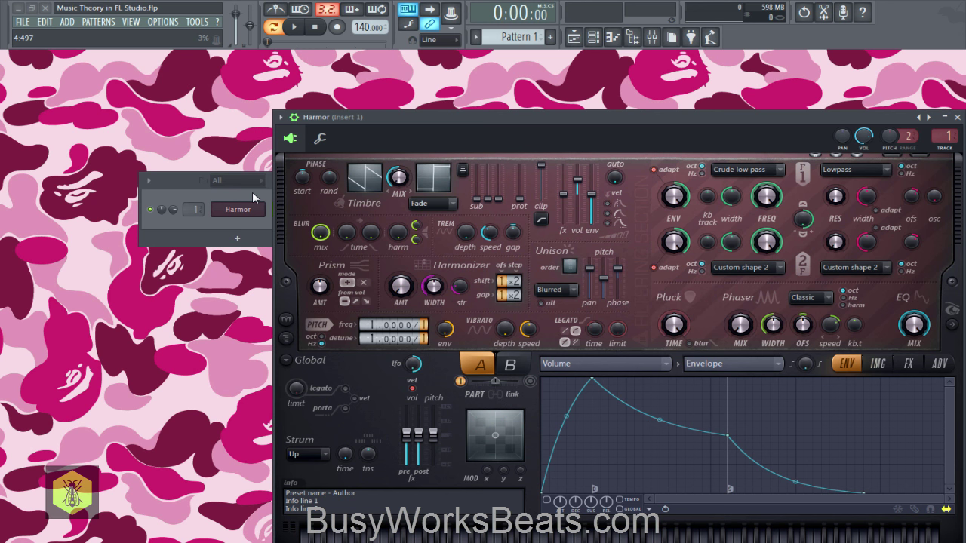
# Open the piano roll for the Harmor channel and bring the C4 to F6 note range into view
pyautogui.rightClick(238, 209)
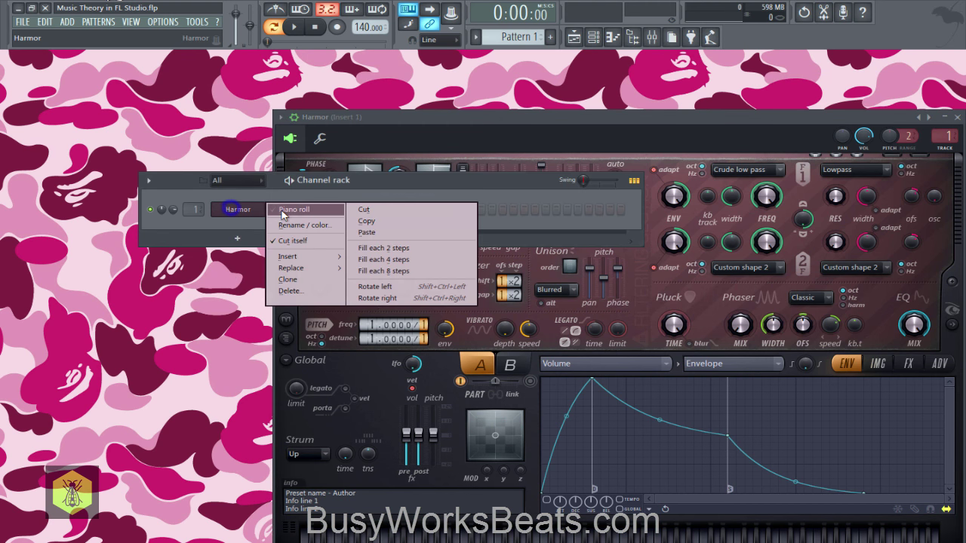
pyautogui.click(284, 214)
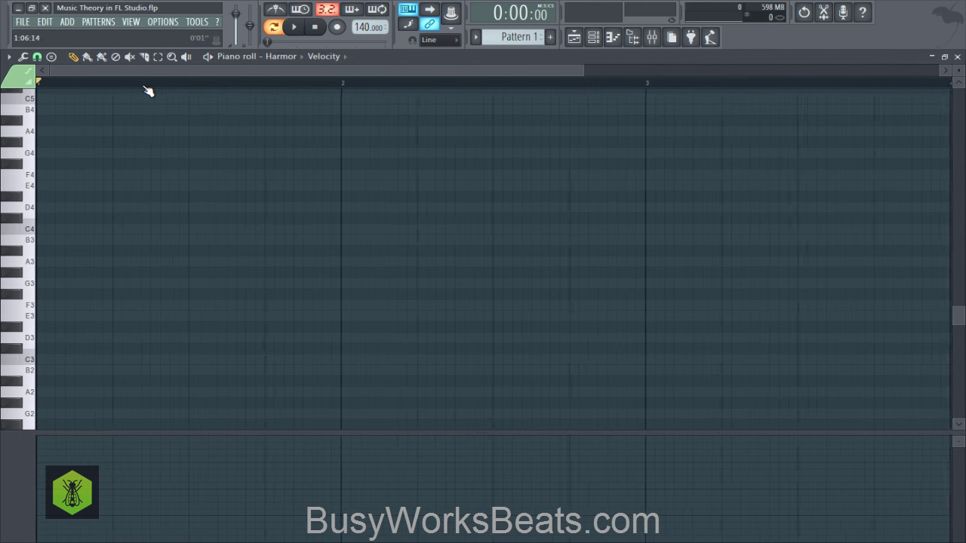
pyautogui.press('d')
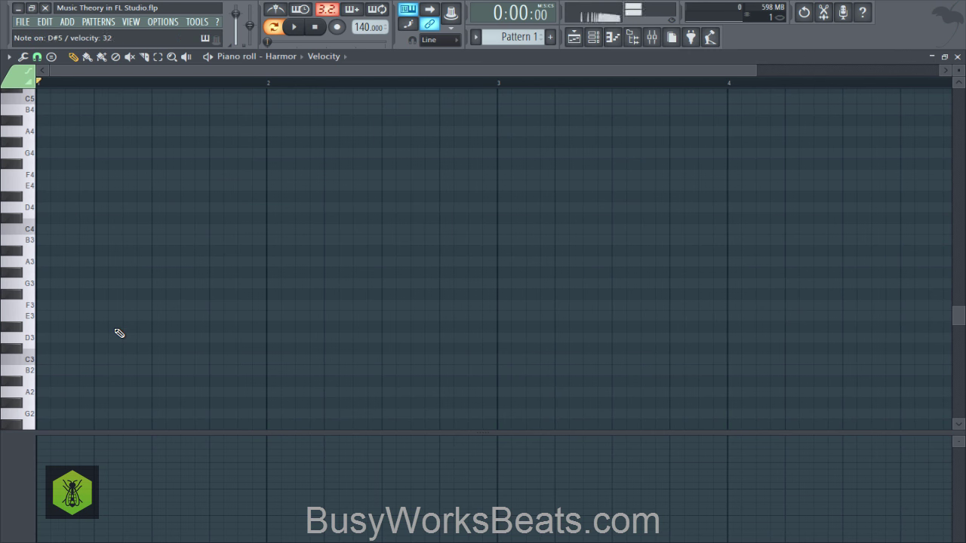
pyautogui.scroll(1, 262, 285)
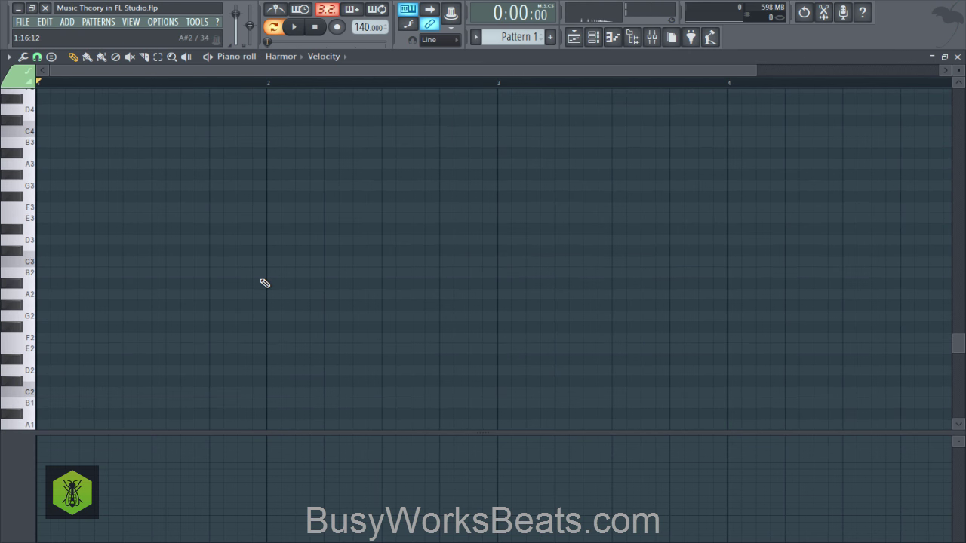
pyautogui.scroll(6, 205, 298)
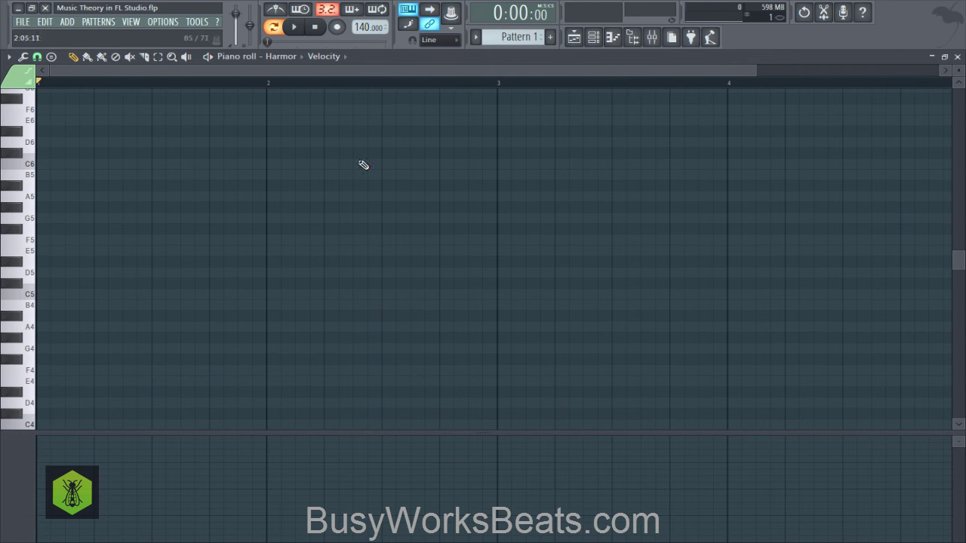
# Set the Harmor channel's volume to 57% and test the sound with a D#5 note
pyautogui.click(593, 37)
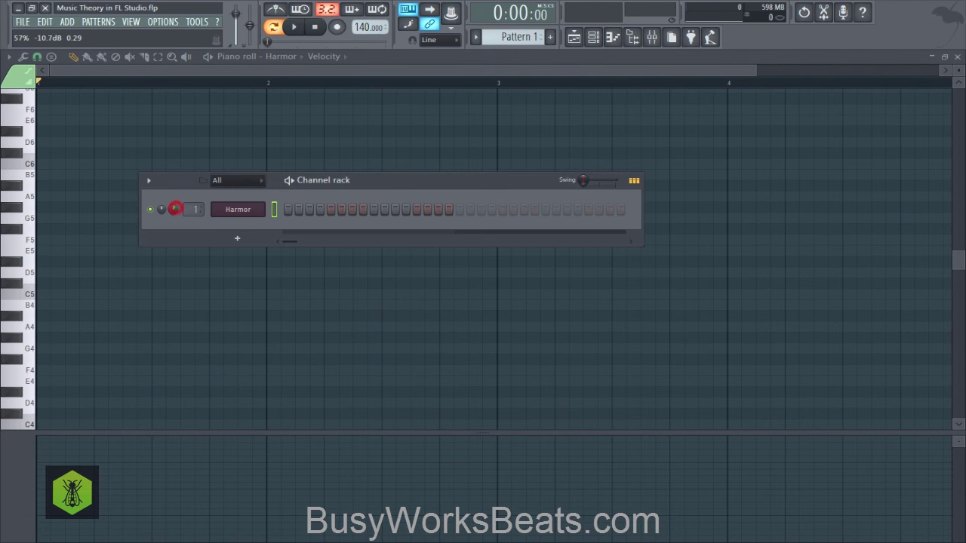
pyautogui.click(226, 289)
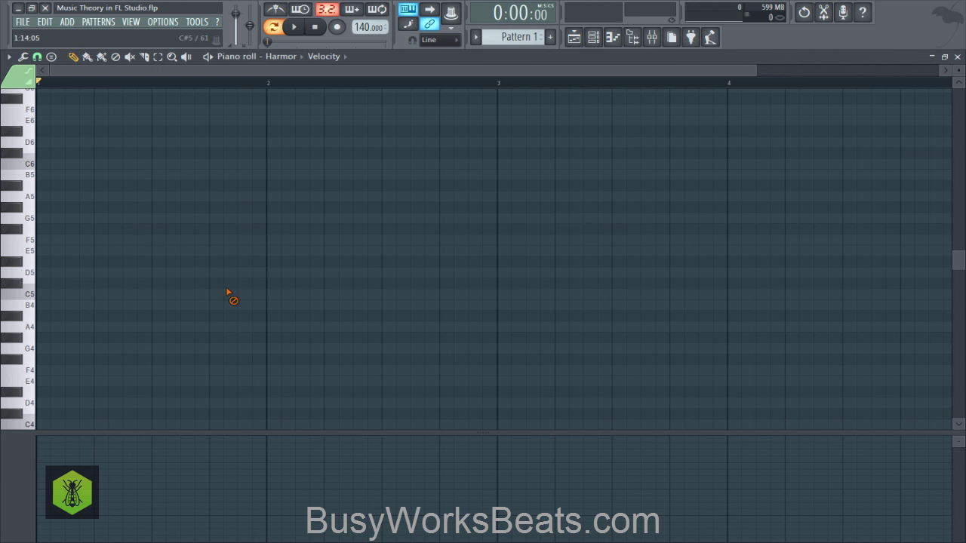
pyautogui.press('d')
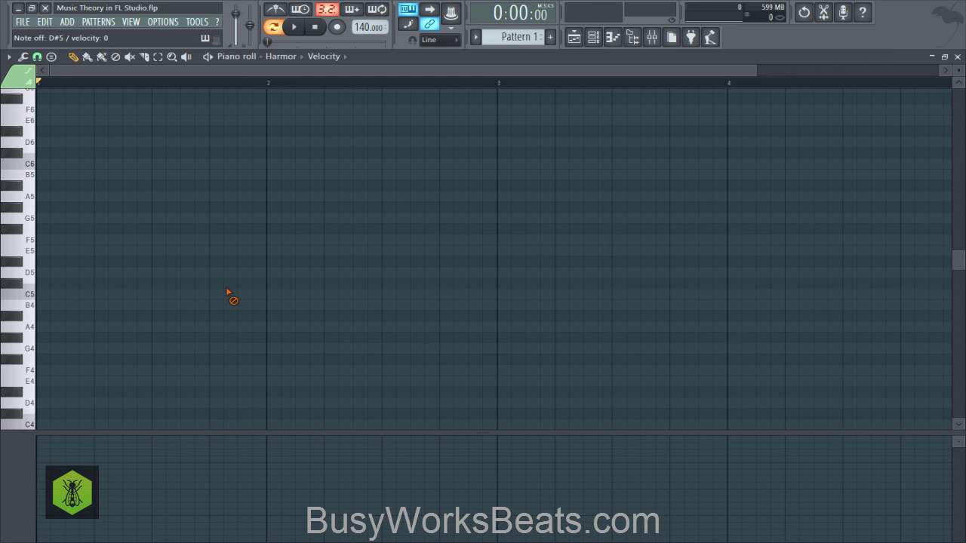
# Audition a D# major triad by playing D#5, counting up the semitones to G5 and A#5, and sounding all three together
pyautogui.press('d')
pyautogui.press('c')
pyautogui.press('v')
pyautogui.press('g')
pyautogui.press('b')
pyautogui.press('b')
pyautogui.press('d')
pyautogui.press('h')
pyautogui.press('j')
pyautogui.press('d')
pyautogui.press('b')
pyautogui.press('j')
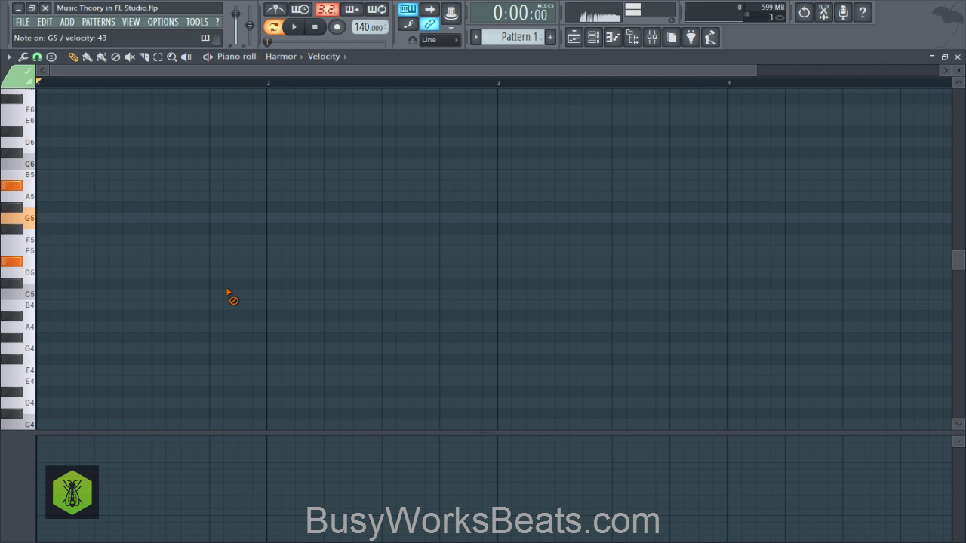
pyautogui.press('c')
pyautogui.press('b')
pyautogui.press('j')
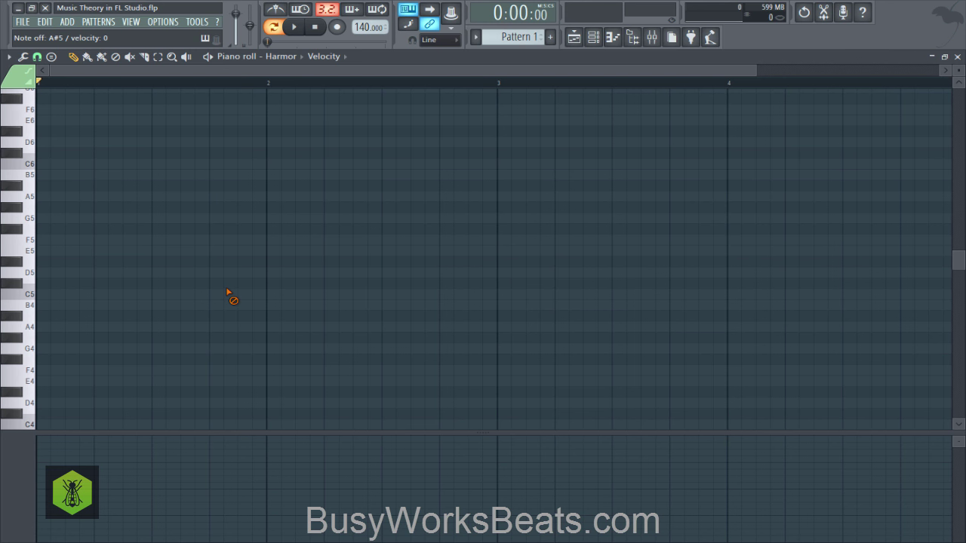
# Audition a D# major seventh chord by counting up from A#5 to D6 and playing D#5, G5, A#5 and D6 together
pyautogui.press('d')
pyautogui.press('b')
pyautogui.press('j')
pyautogui.press('d')
pyautogui.press('b')
pyautogui.press('j')
pyautogui.press('j')
pyautogui.press('m')
pyautogui.press(',')
pyautogui.press('l')
pyautogui.press('.')
pyautogui.press('d')
pyautogui.press('b')
pyautogui.press('j')
pyautogui.press('.')
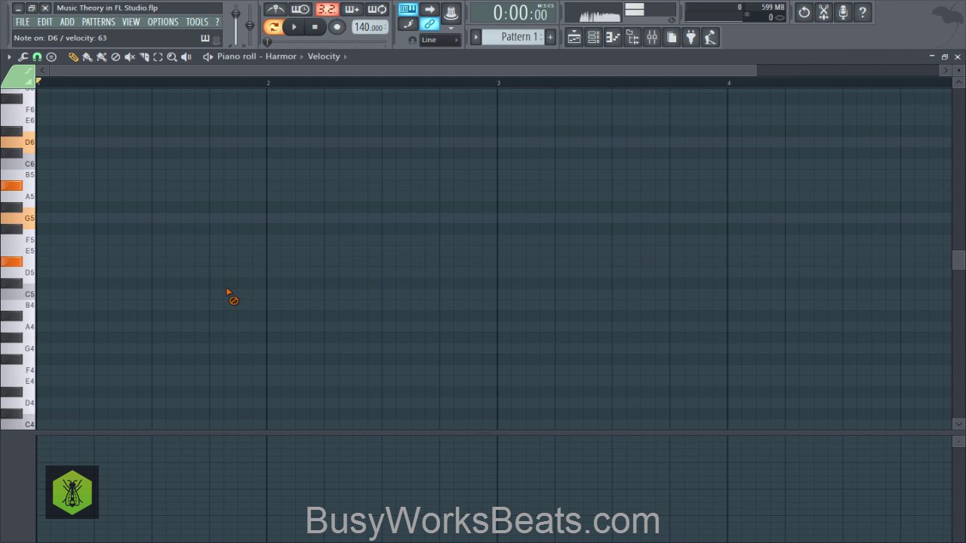
pyautogui.press('d')
pyautogui.press('b')
pyautogui.press('j')
pyautogui.press('.')
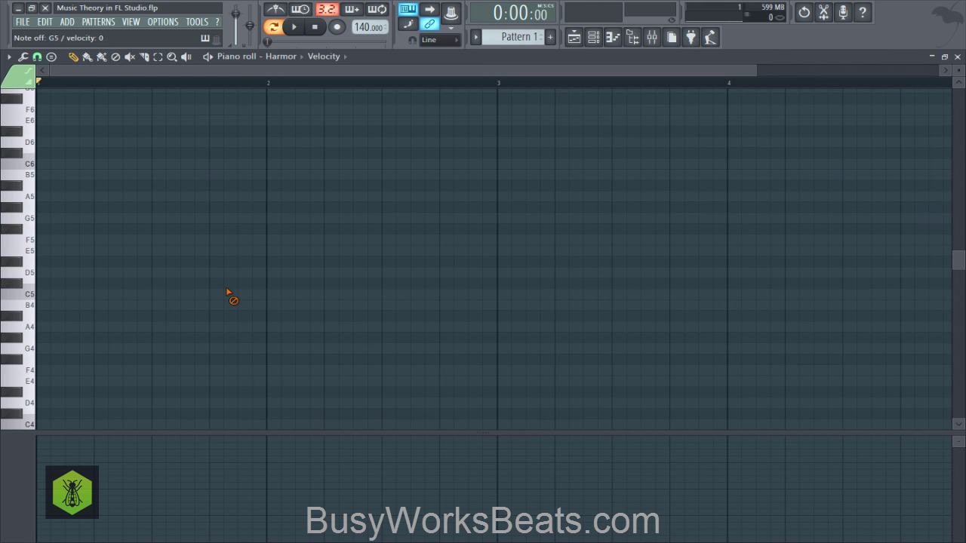
# Draw a D# major seventh chord at the start of bar 1 with the notes D#5, G5, A#5 and D6
pyautogui.click(42, 262)
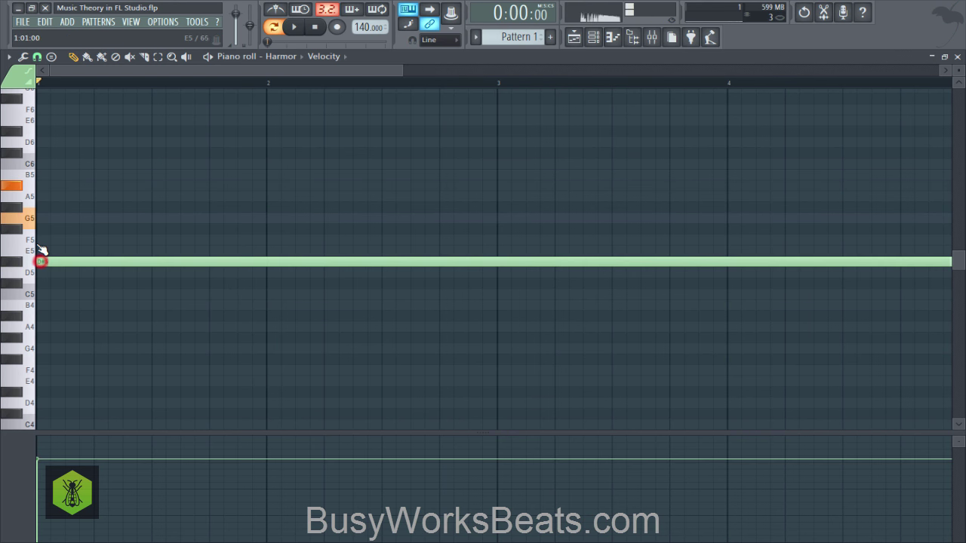
pyautogui.click(43, 218)
pyautogui.click(41, 186)
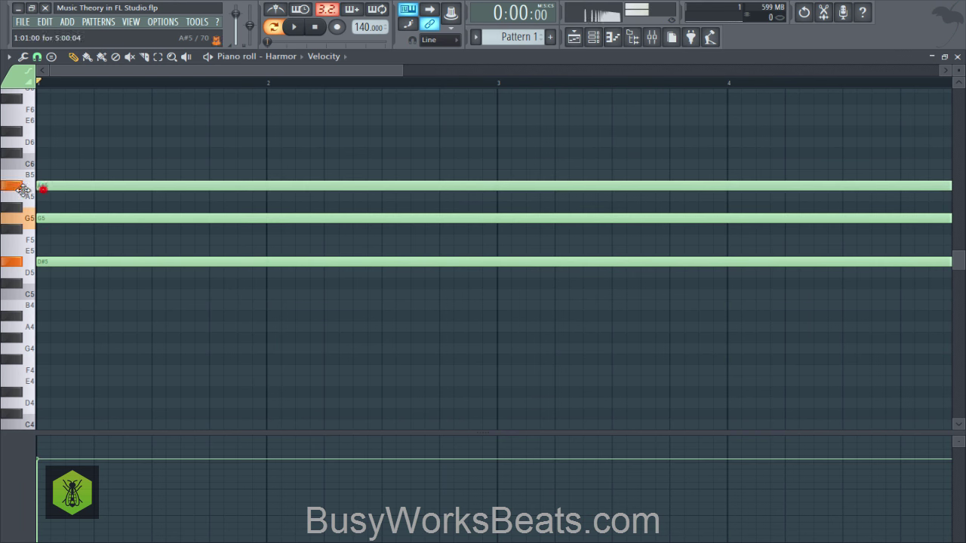
pyautogui.click(39, 153)
pyautogui.moveTo(34, 156); pyautogui.dragTo(34, 144)
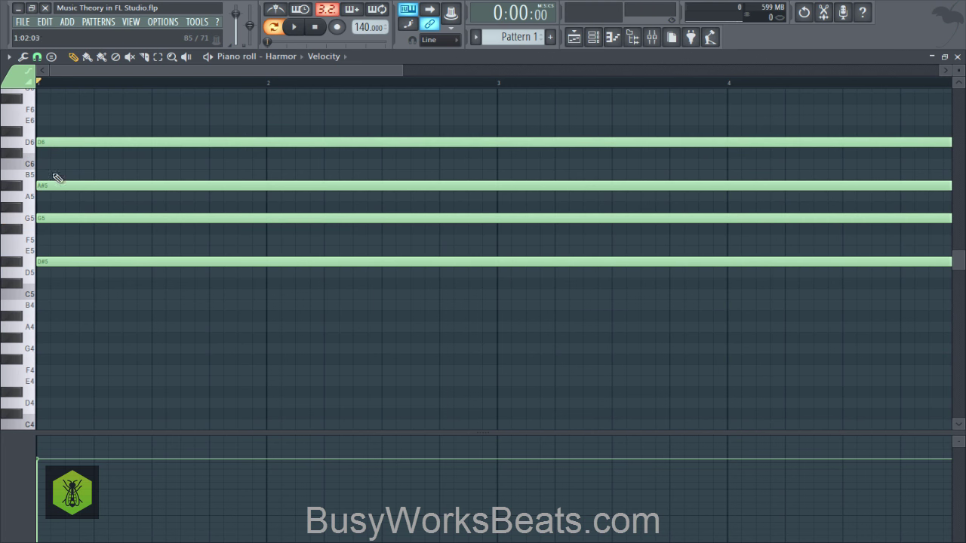
# Shorten all four chord notes to about half a beat and save the project
pyautogui.scroll(-5, 108, 80)
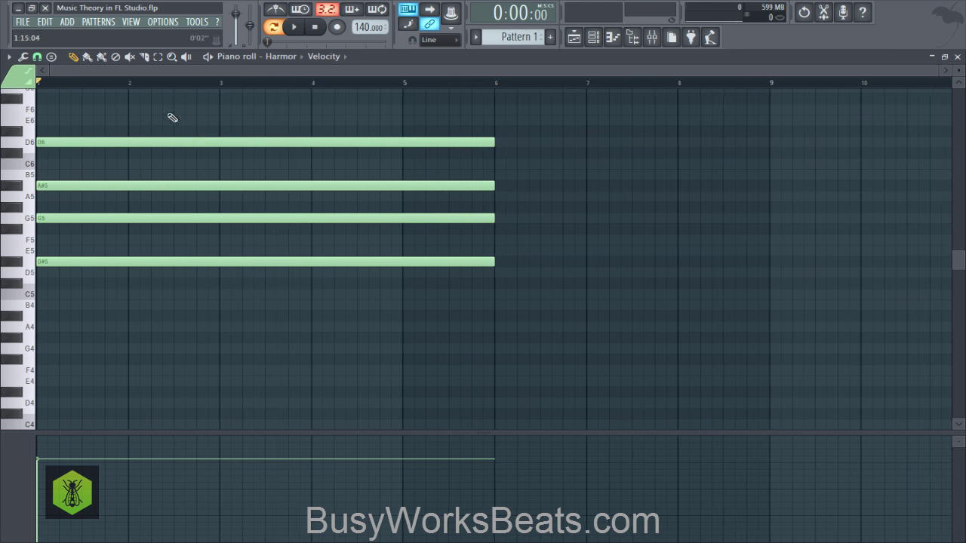
pyautogui.moveTo(277, 106); pyautogui.dragTo(319, 309)
pyautogui.moveTo(494, 261); pyautogui.dragTo(48, 230)
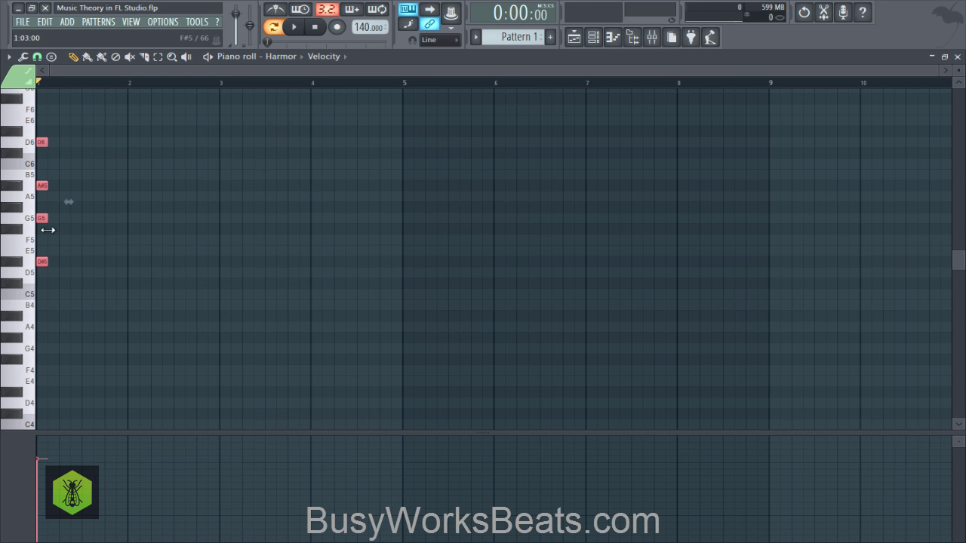
pyautogui.hotkey('ctrl', 's')
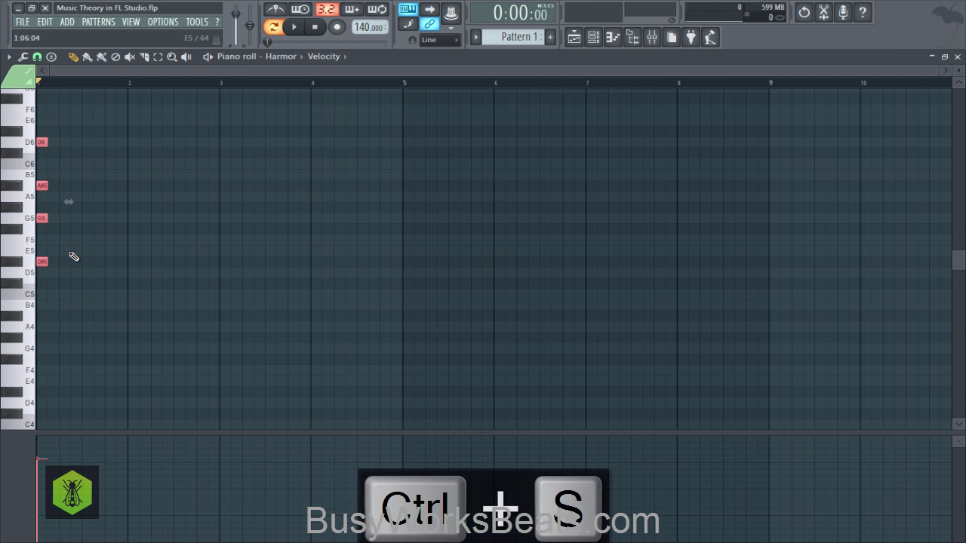
pyautogui.click(83, 256)
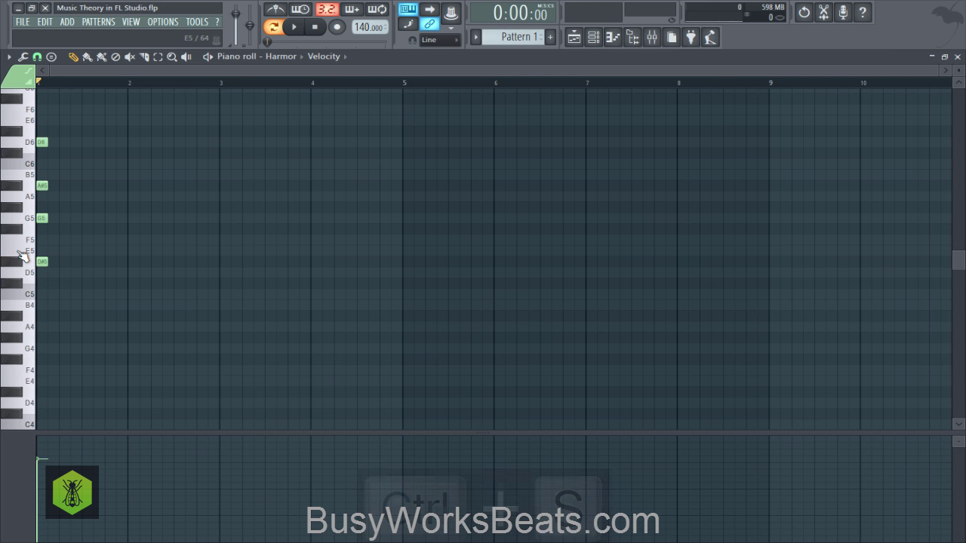
# Audition the chord's individual notes and move the whole chord down so its root sits on G#4
pyautogui.click(17, 219)
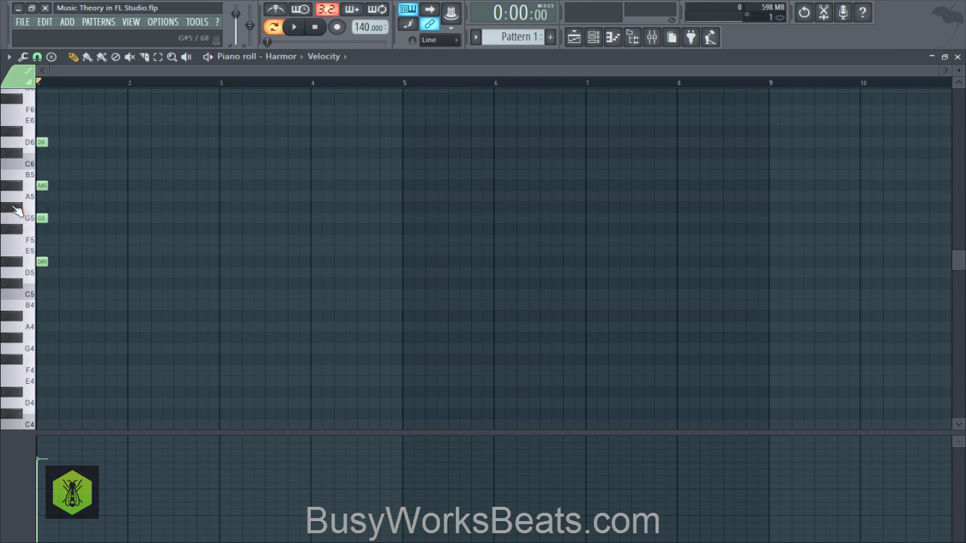
pyautogui.click(18, 185)
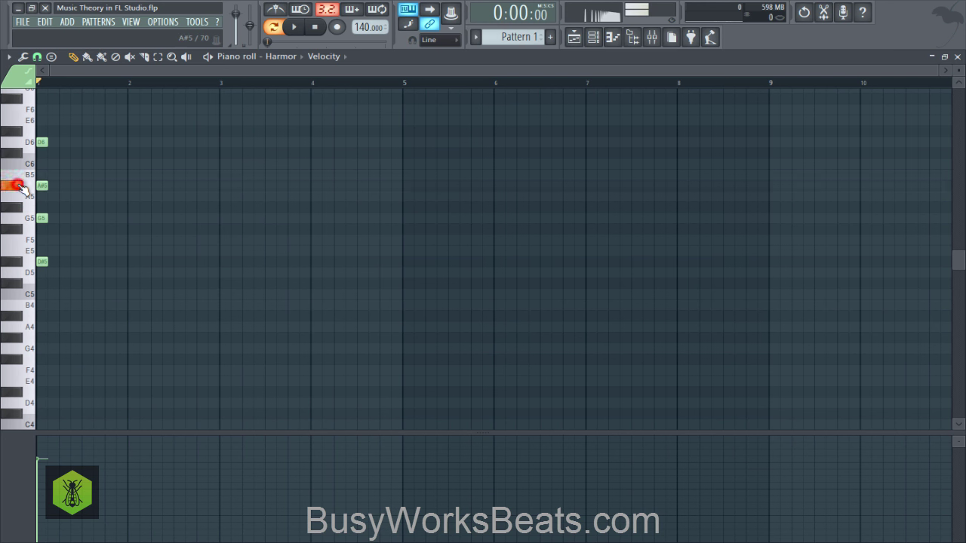
pyautogui.click(17, 143)
pyautogui.moveTo(73, 133); pyautogui.dragTo(41, 338)
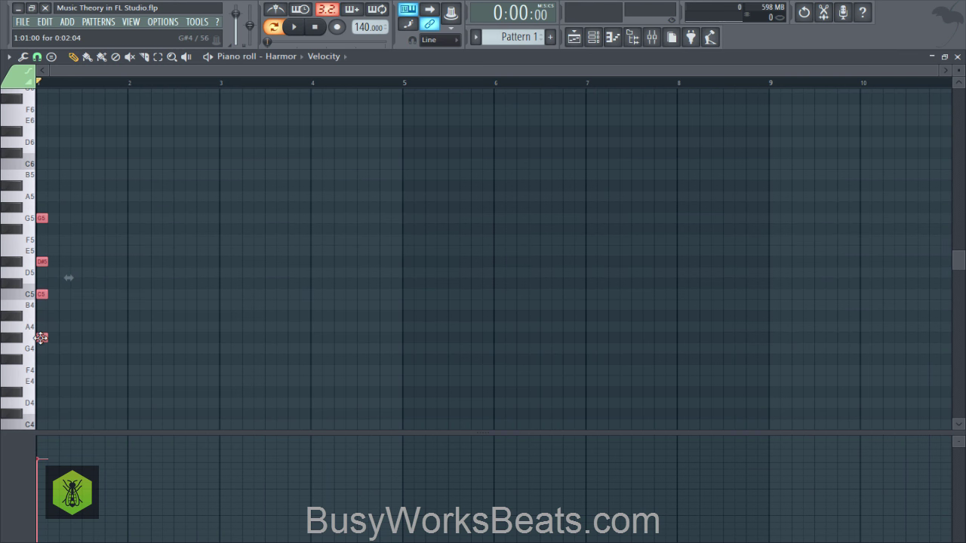
pyautogui.click(41, 338)
# Set the project tempo to 108 BPM
pyautogui.rightClick(360, 25)
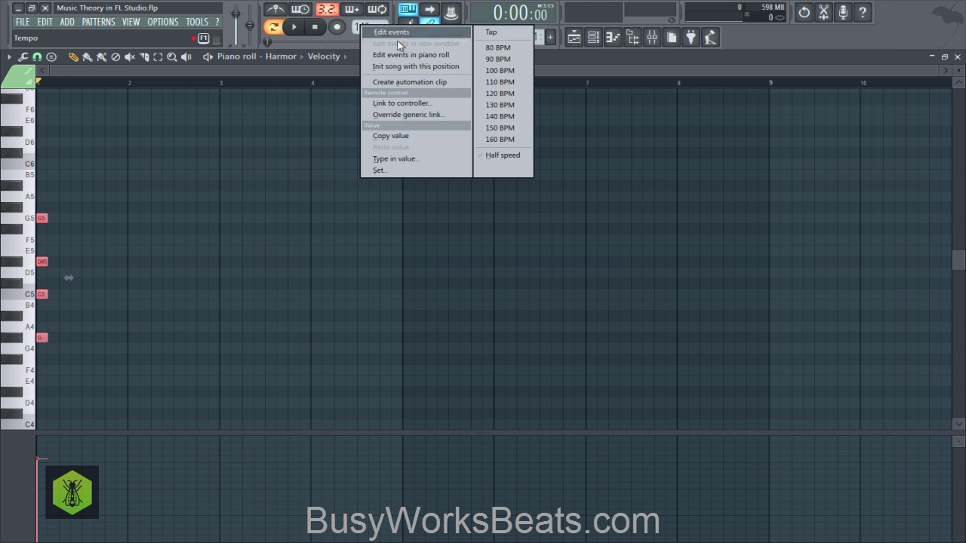
pyautogui.click(500, 70)
pyautogui.moveTo(369, 27); pyautogui.dragTo(370, 22)
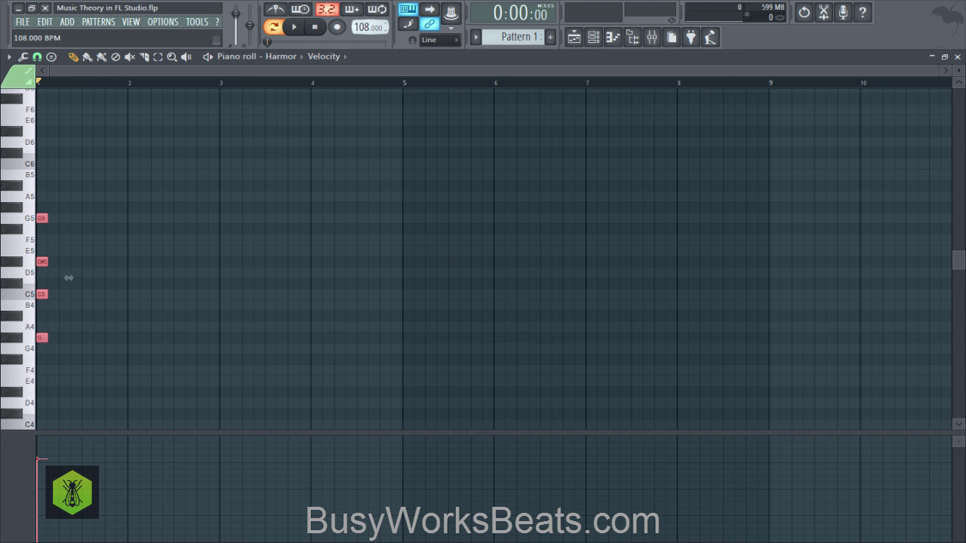
# Shorten the four notes of the G# major seventh chord to about one step
pyautogui.scroll(2, 131, 83)
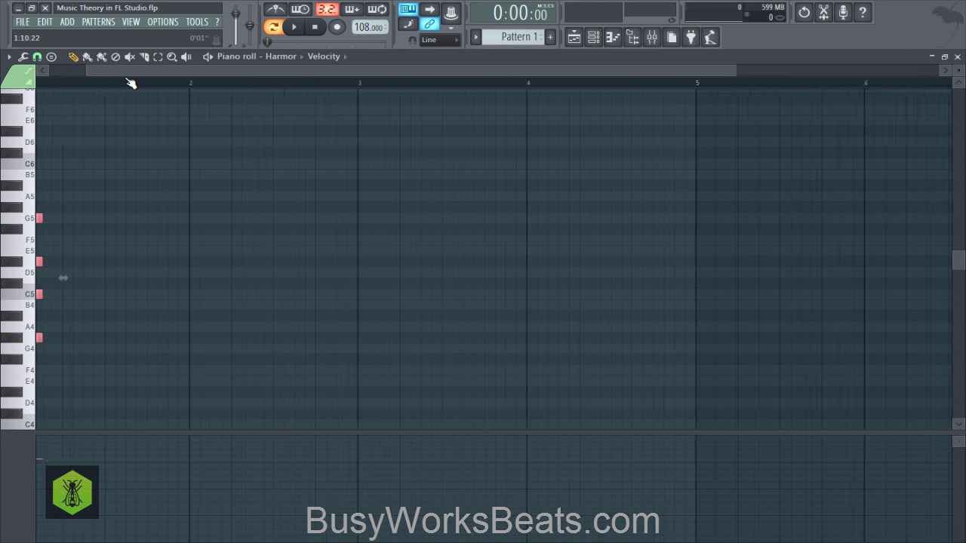
pyautogui.scroll(3, 132, 82)
pyautogui.moveTo(81, 221); pyautogui.dragTo(57, 218)
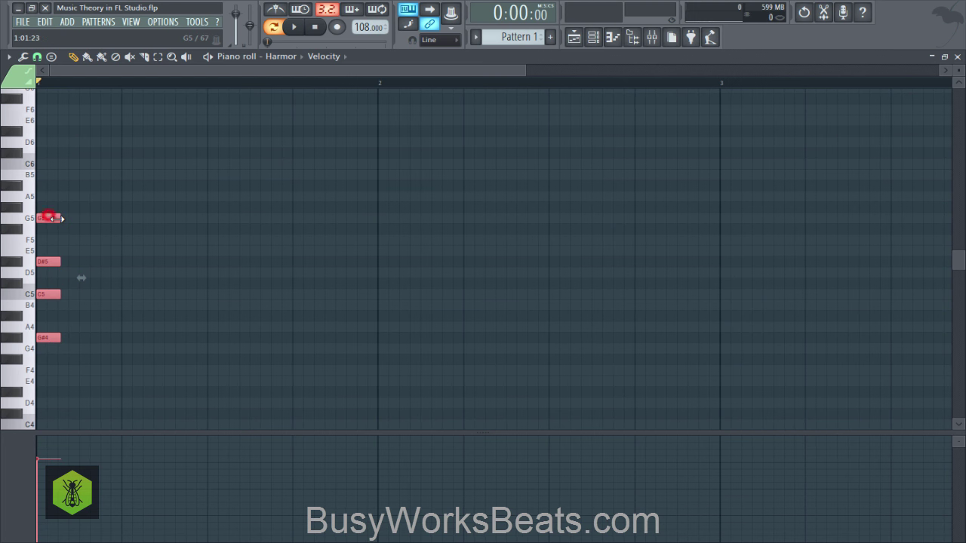
pyautogui.scroll(-2, 60, 87)
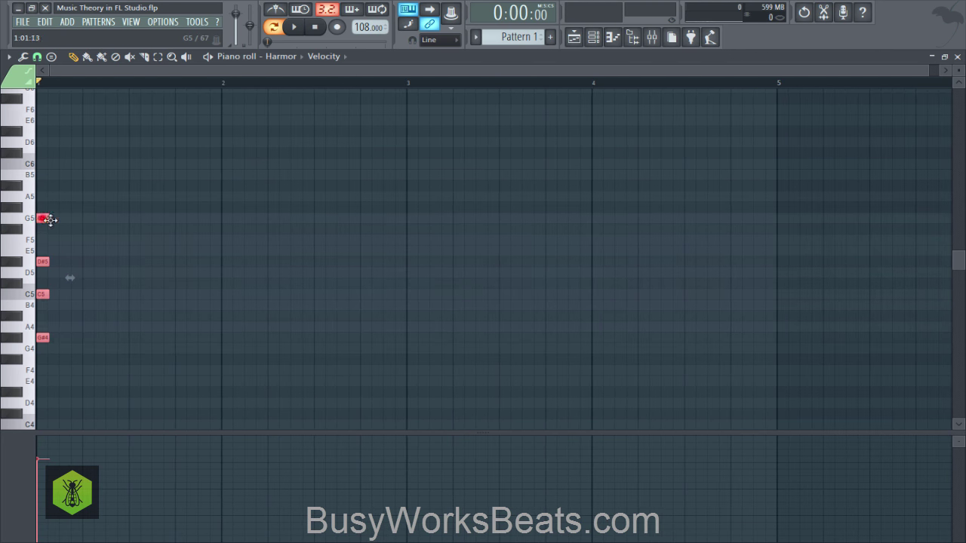
# Copy the chord to steps 5, 8, 11 and 14 of bar 1, checking the rhythm with the metronome on
pyautogui.moveTo(43, 218); pyautogui.dragTo(76, 218)
pyautogui.click(276, 9)
pyautogui.press('space')
pyautogui.press('space')
pyautogui.moveTo(77, 219); pyautogui.dragTo(193, 217)
pyautogui.press('space')
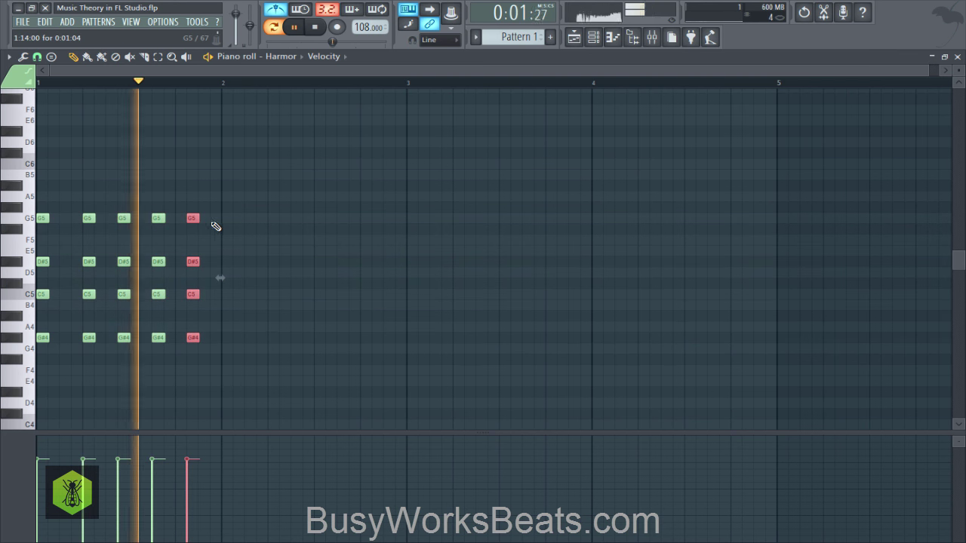
pyautogui.click(218, 220)
pyautogui.press('space')
# Set the project tempo to 112 BPM and play back the chord pattern
pyautogui.moveTo(359, 28)
pyautogui.mouseDown()
pyautogui.moveTo(359, 19)
pyautogui.moveTo(359, 38)
pyautogui.mouseUp()
pyautogui.press('space')
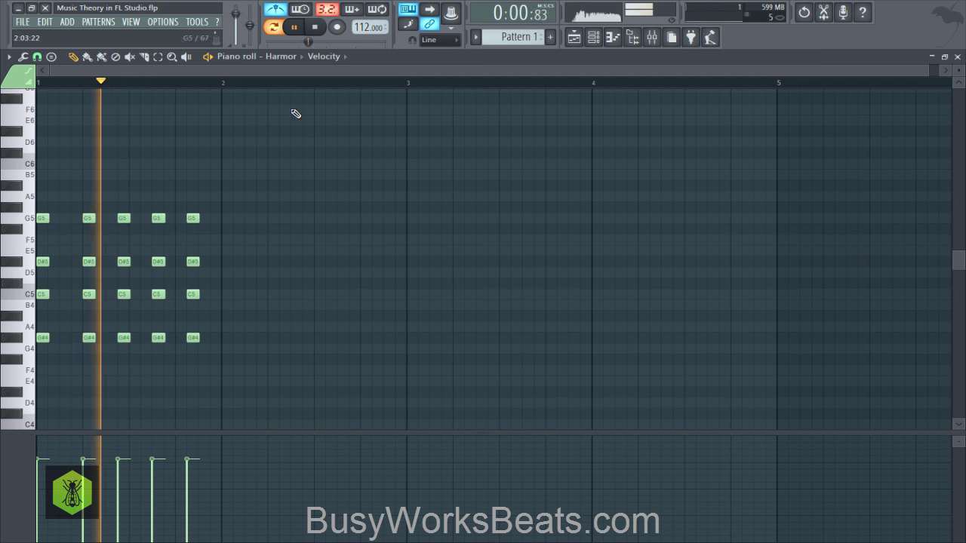
pyautogui.press('space')
# Transpose all the chords in bar 1 up eight semitones to a root of E5 and play them back
pyautogui.moveTo(37, 170); pyautogui.dragTo(222, 363)
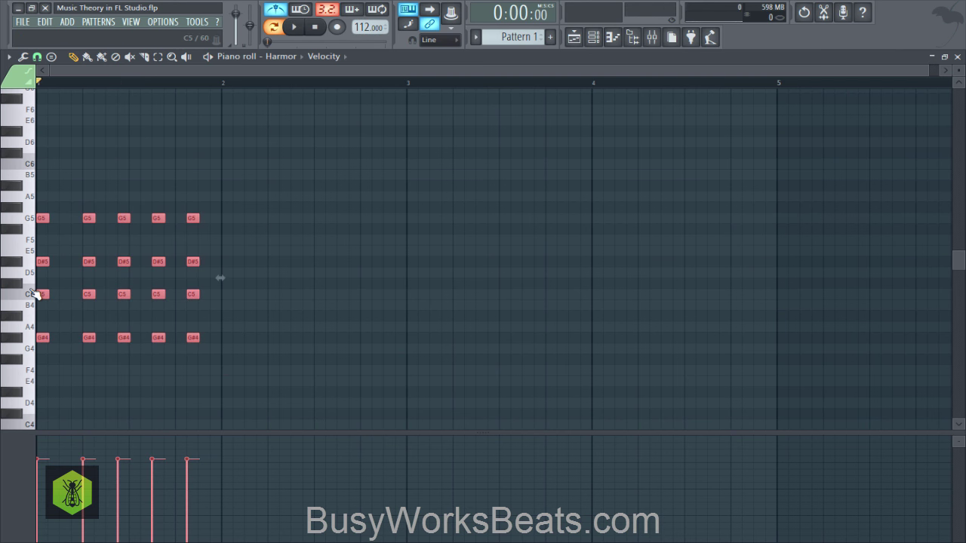
pyautogui.press('Up')
pyautogui.press('Up')
pyautogui.press('Up')
pyautogui.press('Up')
pyautogui.press('Up')
pyautogui.press('Up')
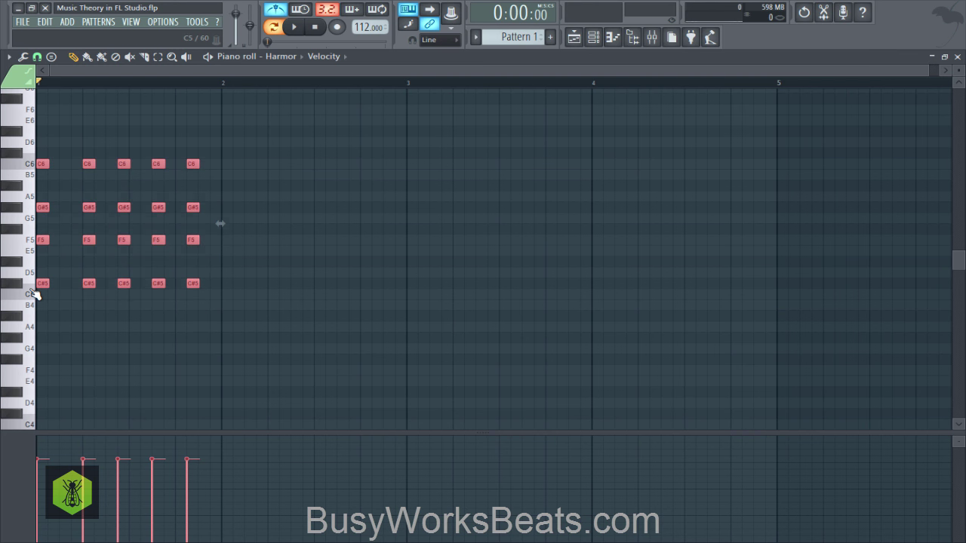
pyautogui.press('Up')
pyautogui.press('Up')
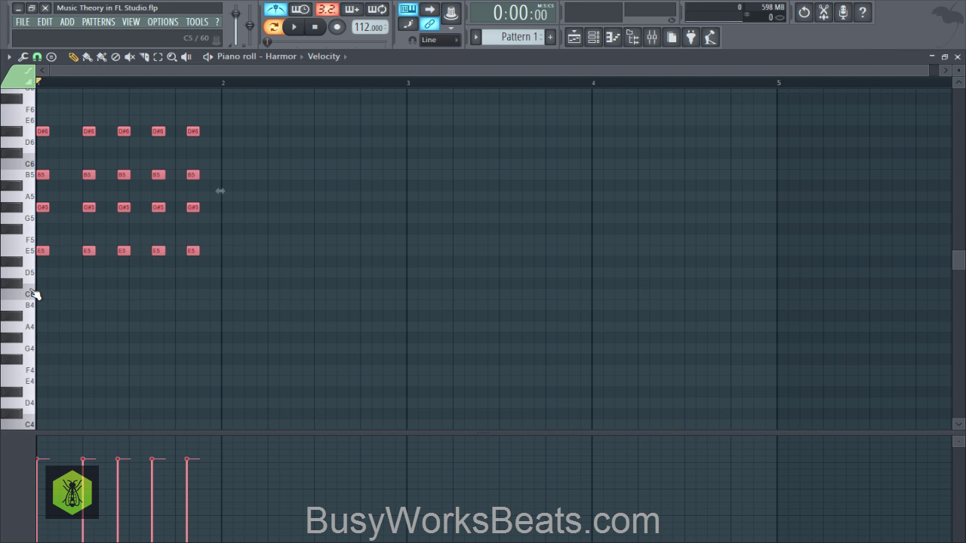
pyautogui.press('space')
pyautogui.press('space')
# Move all the chords down seven semitones to a root of A4, play them back and save the project
pyautogui.click(32, 147)
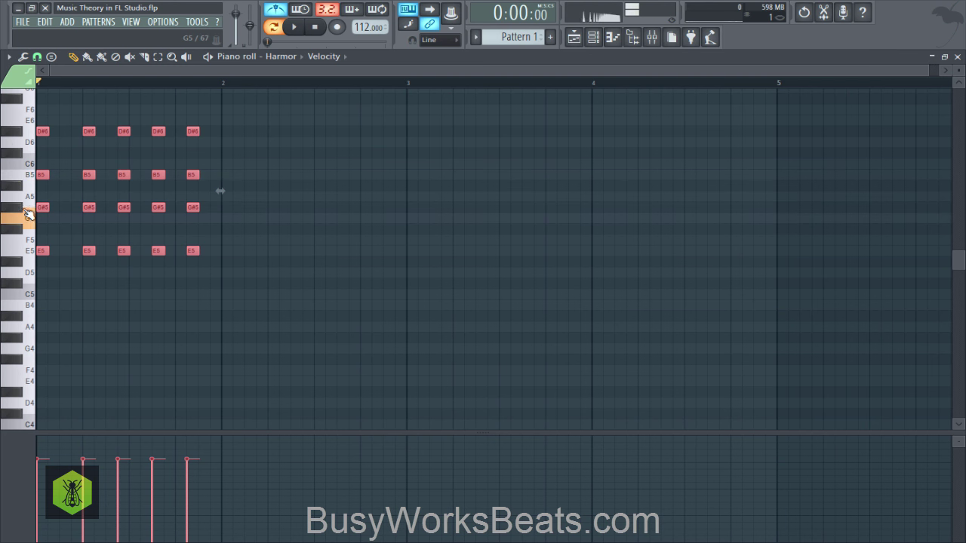
pyautogui.moveTo(38, 208); pyautogui.dragTo(39, 287)
pyautogui.press('space')
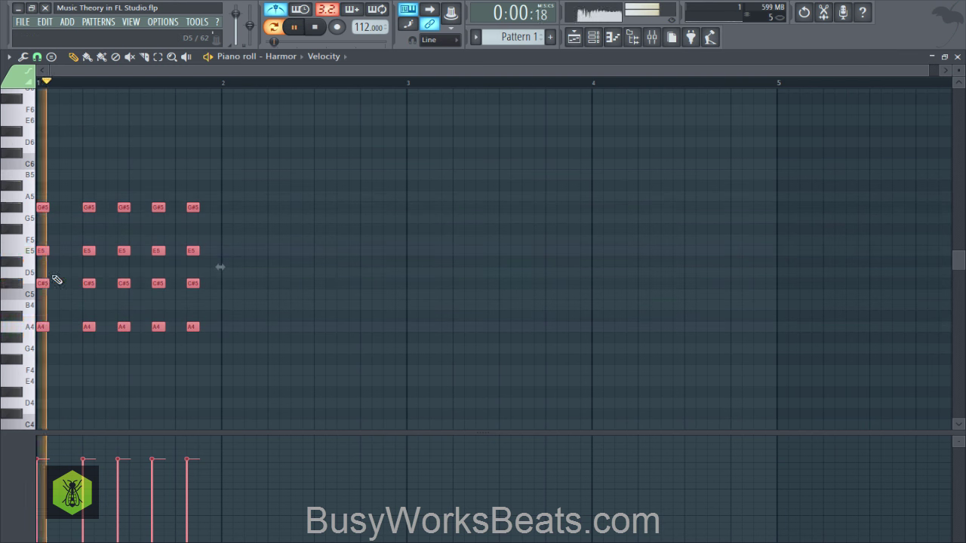
pyautogui.press('space')
pyautogui.click(248, 233)
pyautogui.hotkey('ctrl', 's')
# Transpose the last three chords of bar 1 up seven semitones to a root of E5 and play them back
pyautogui.moveTo(256, 354); pyautogui.dragTo(119, 205)
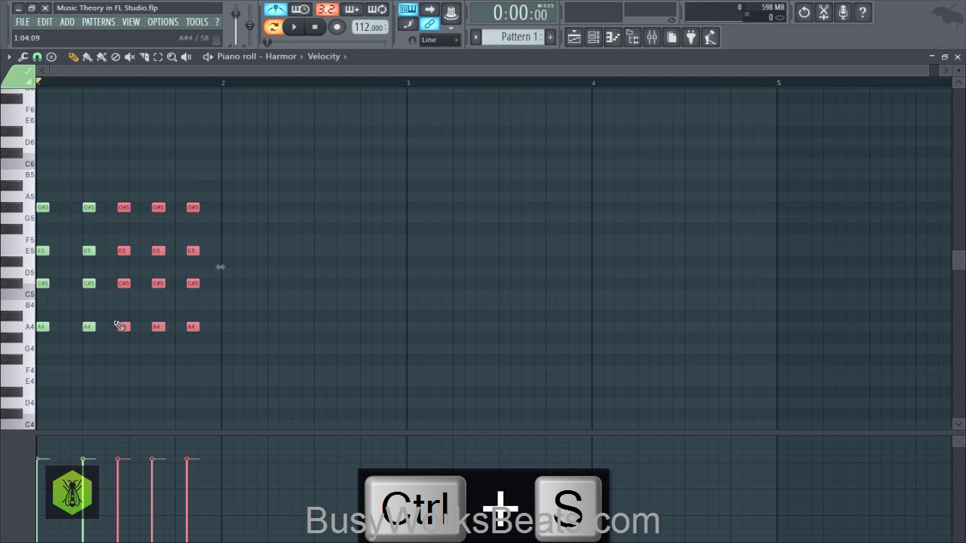
pyautogui.moveTo(219, 339); pyautogui.dragTo(118, 176)
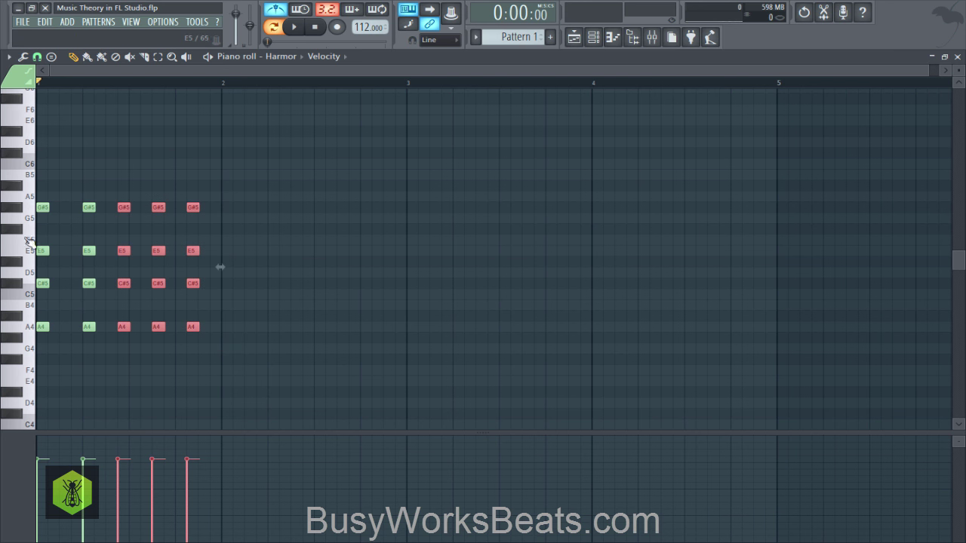
pyautogui.click(15, 209)
pyautogui.click(16, 136)
pyautogui.moveTo(123, 207); pyautogui.dragTo(123, 130)
pyautogui.press('space')
pyautogui.click(239, 204)
pyautogui.press('space')
# Move the last chord of bar 1 down two semitones to a root of D5, play the pattern and save the project
pyautogui.moveTo(224, 277); pyautogui.dragTo(186, 128)
pyautogui.click(15, 143)
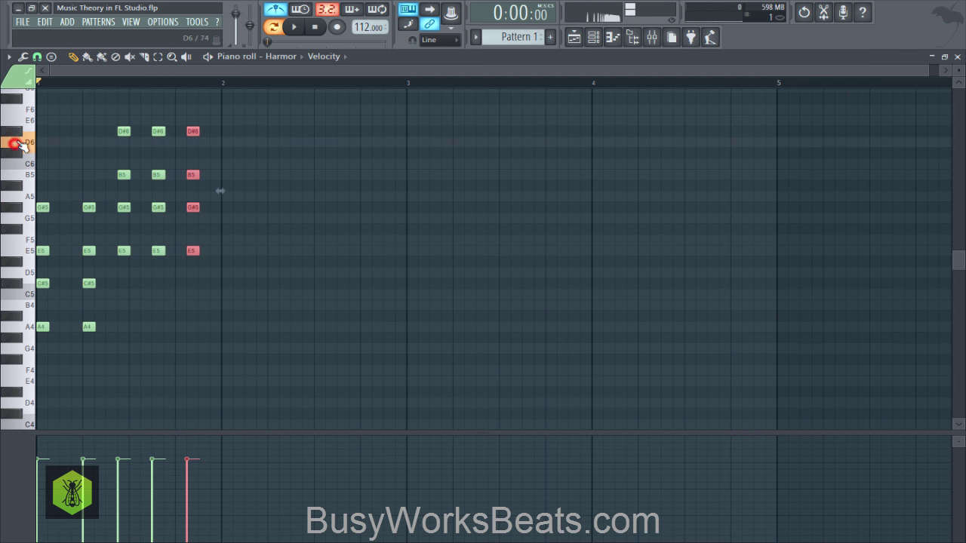
pyautogui.press('space')
pyautogui.moveTo(187, 152); pyautogui.dragTo(193, 153)
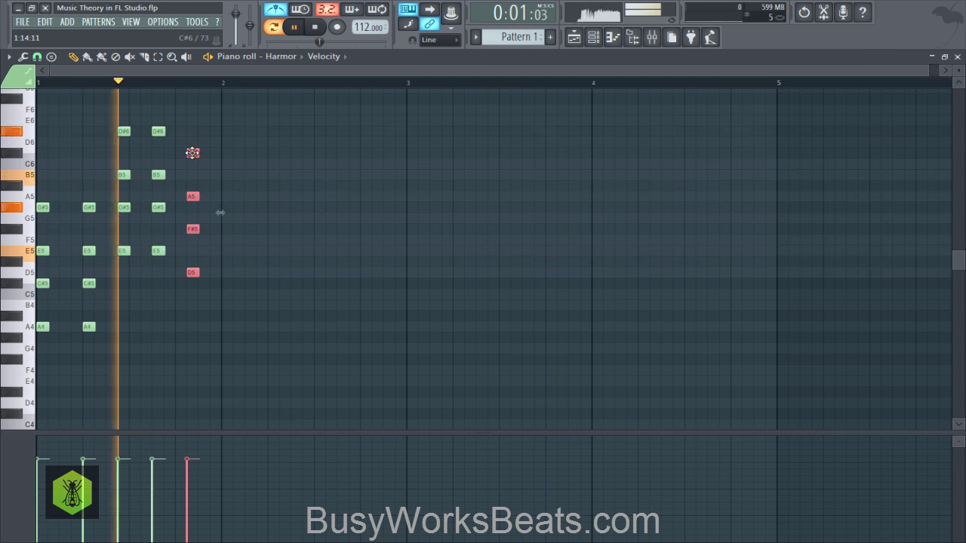
pyautogui.press('space')
pyautogui.hotkey('ctrl', 's')
pyautogui.click(352, 281)
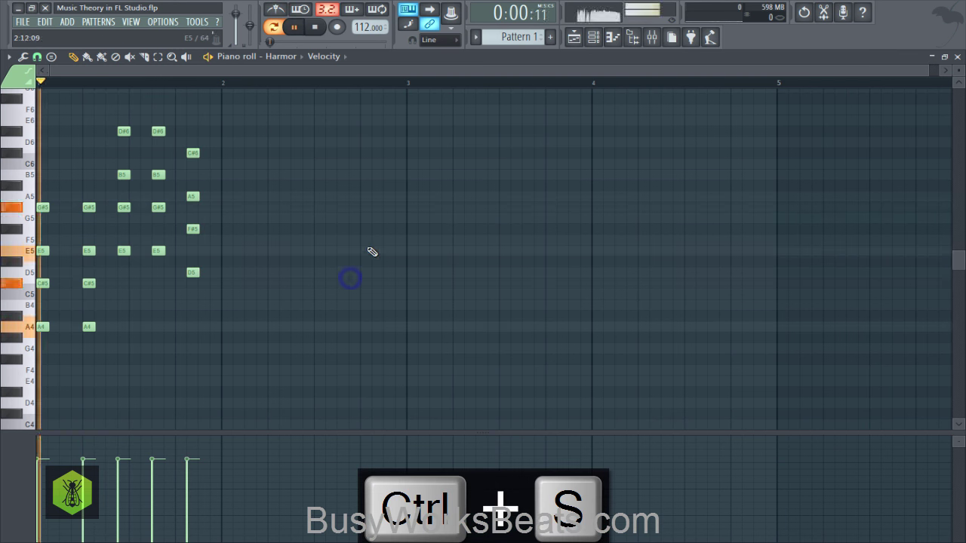
# Open the Harmor synth from the channel rack and reposition its window so all controls are in view
pyautogui.click(594, 38)
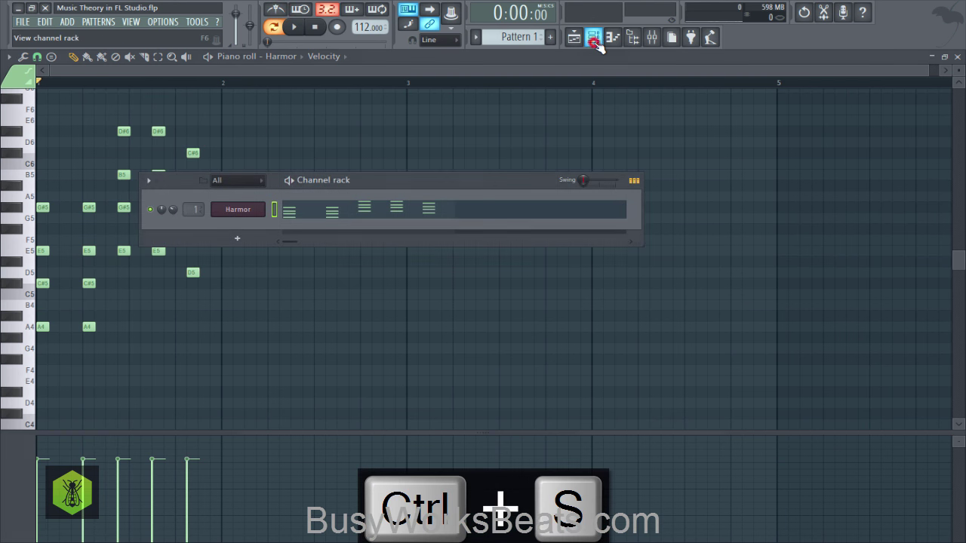
pyautogui.rightClick(178, 209)
pyautogui.click(197, 214)
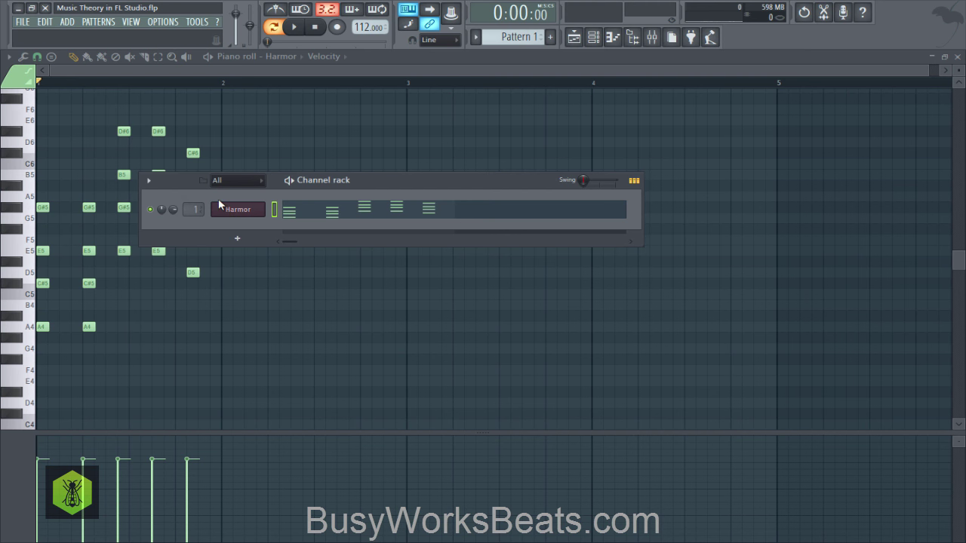
pyautogui.click(232, 210)
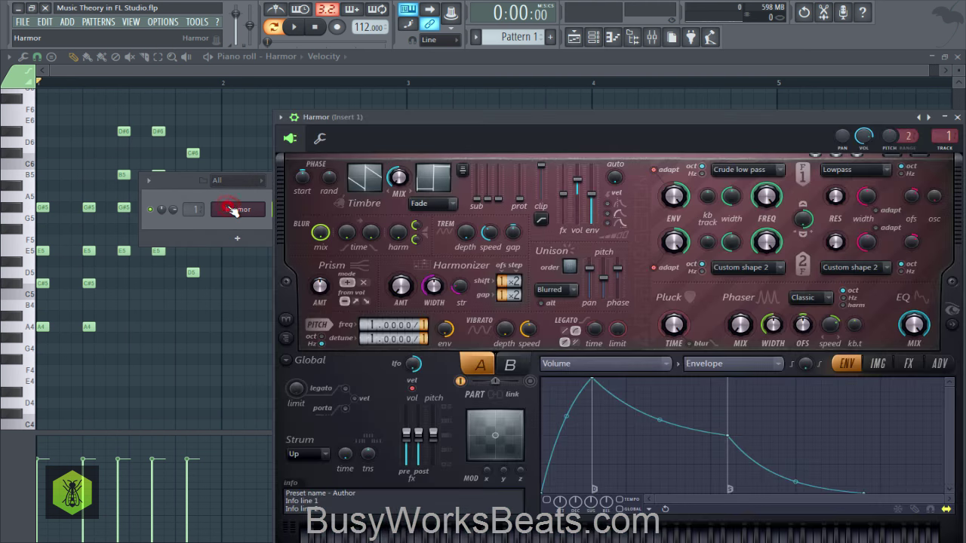
pyautogui.moveTo(386, 118); pyautogui.dragTo(260, 65)
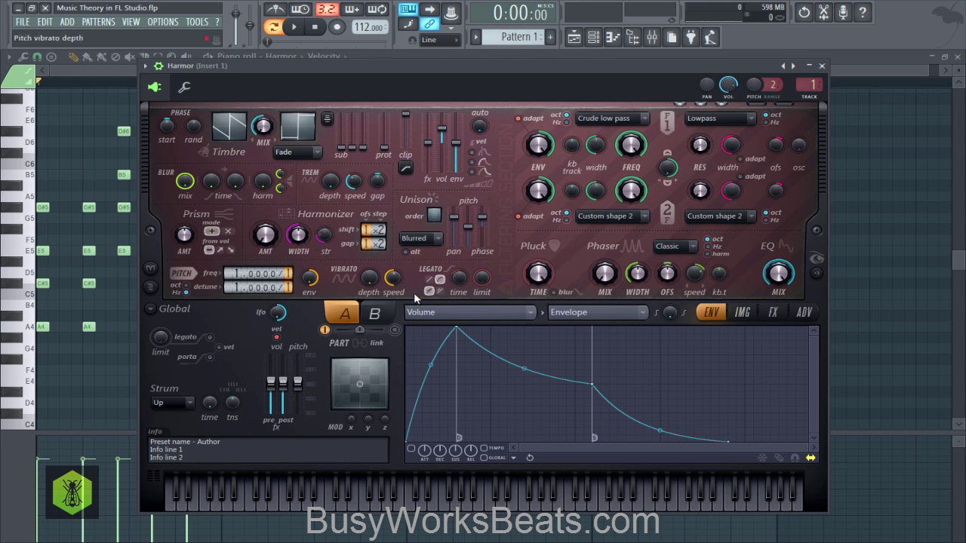
# Shape Harmor's tempo-based volume envelope with no attack, a short decay to zero and a short release, checking it by playback
pyautogui.moveTo(457, 327); pyautogui.dragTo(407, 328)
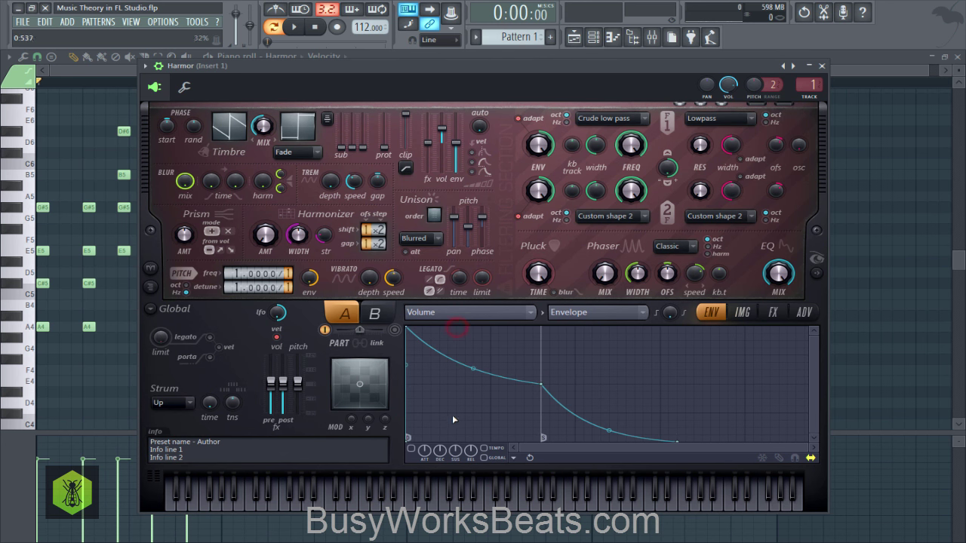
pyautogui.click(414, 451)
pyautogui.moveTo(542, 385); pyautogui.dragTo(491, 451)
pyautogui.press('space')
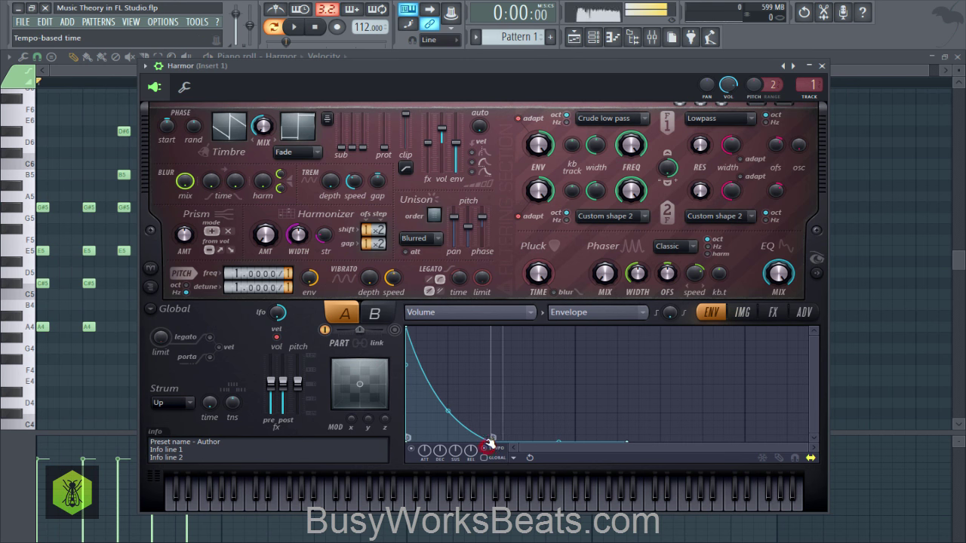
pyautogui.press('space')
pyautogui.moveTo(628, 442); pyautogui.dragTo(520, 445)
pyautogui.press('space')
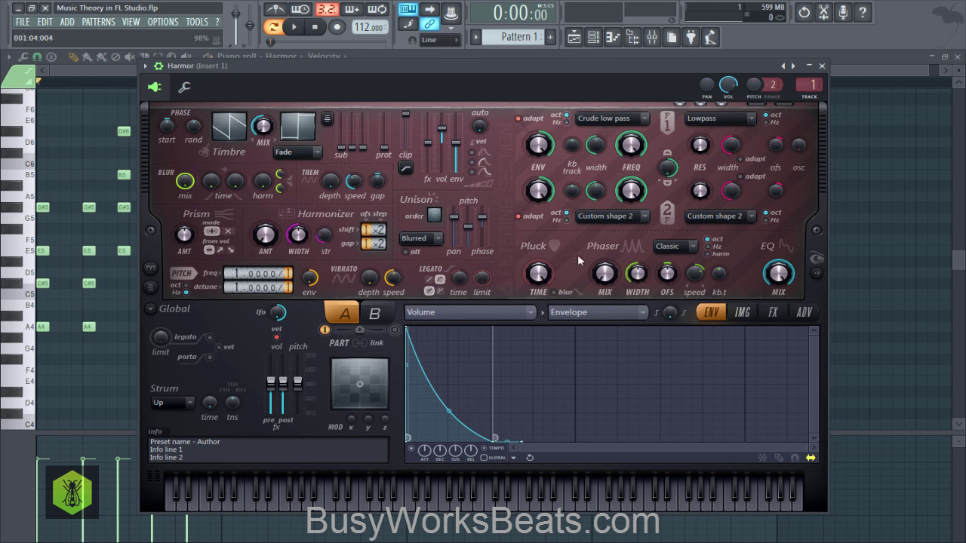
# Show the mixer levels, play the pattern and lower the Harmor channel's volume to 45%
pyautogui.click(650, 38)
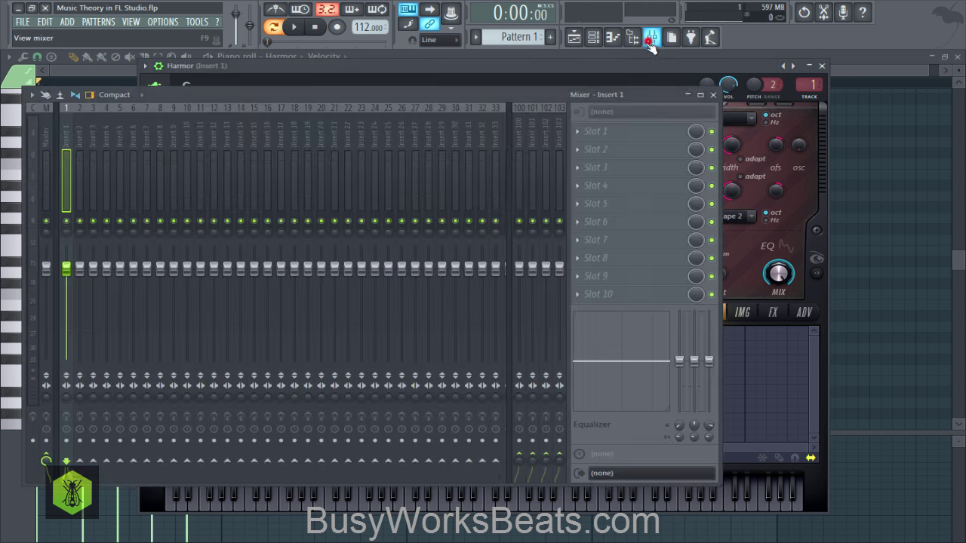
pyautogui.click(594, 38)
pyautogui.press('space')
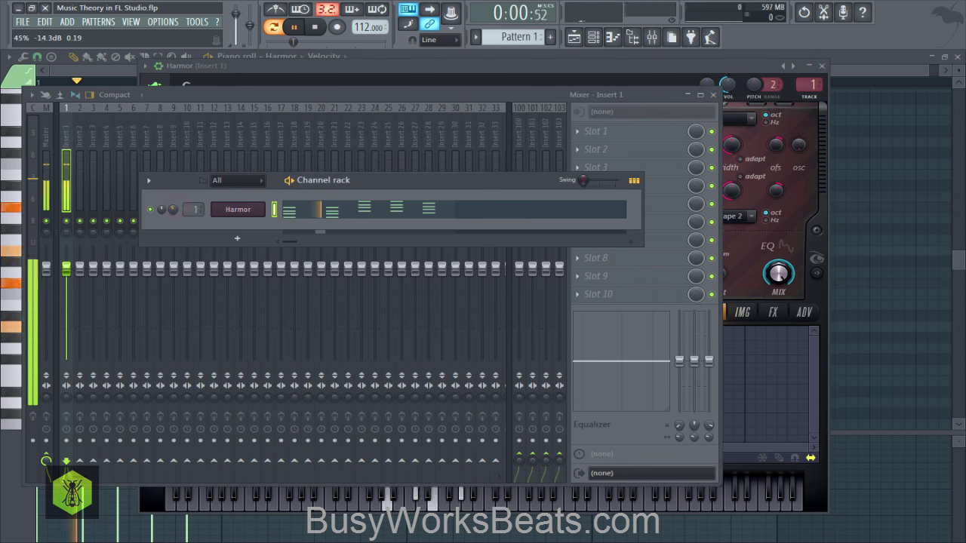
# Set Harmor's unison order to 4 and its unison pitch to 67%, with the spectral display shown
pyautogui.click(599, 81)
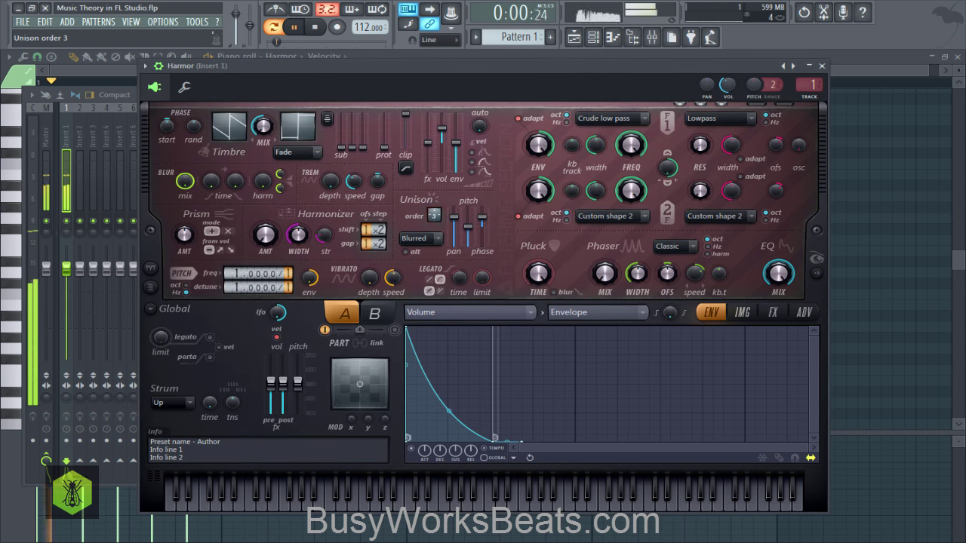
pyautogui.click(817, 271)
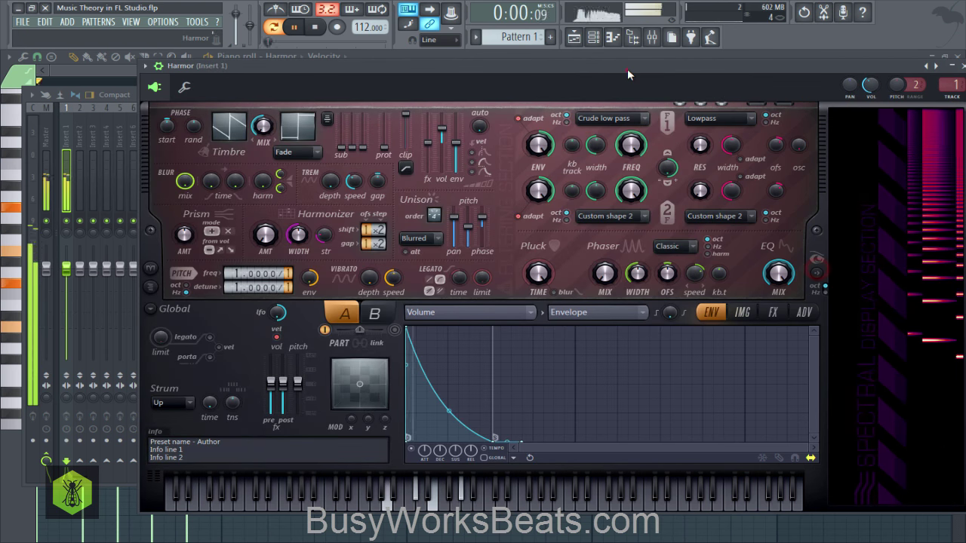
pyautogui.moveTo(627, 69); pyautogui.dragTo(522, 71)
pyautogui.moveTo(362, 249); pyautogui.dragTo(364, 230)
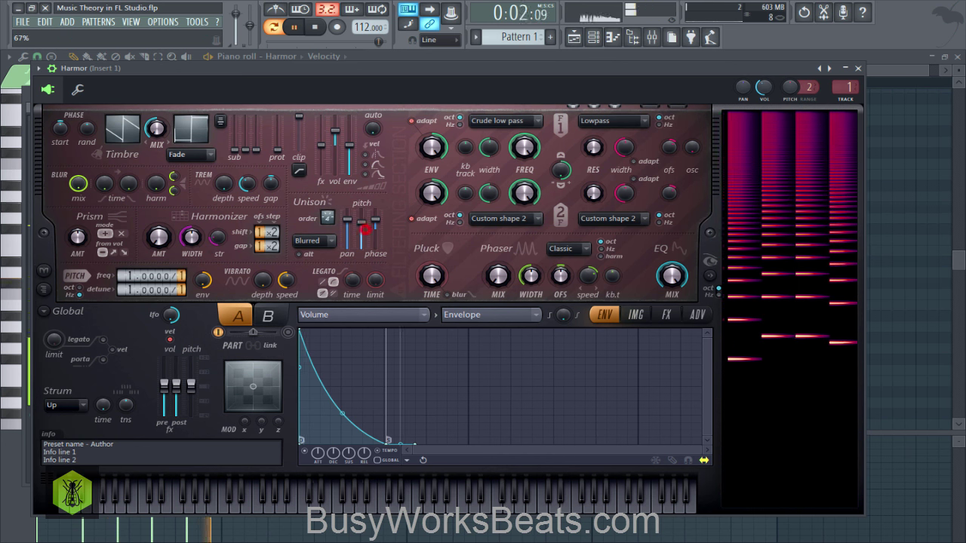
# Soften the decay curve of Harmor's volume envelope and lengthen its release
pyautogui.moveTo(342, 414)
pyautogui.mouseDown()
pyautogui.moveTo(342, 434)
pyautogui.moveTo(349, 415)
pyautogui.mouseUp()
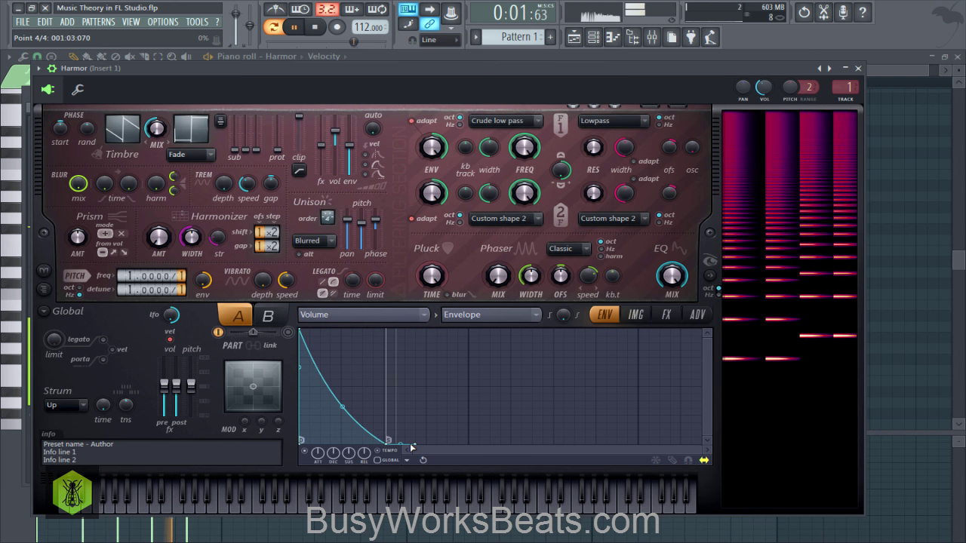
pyautogui.moveTo(416, 446); pyautogui.dragTo(455, 445)
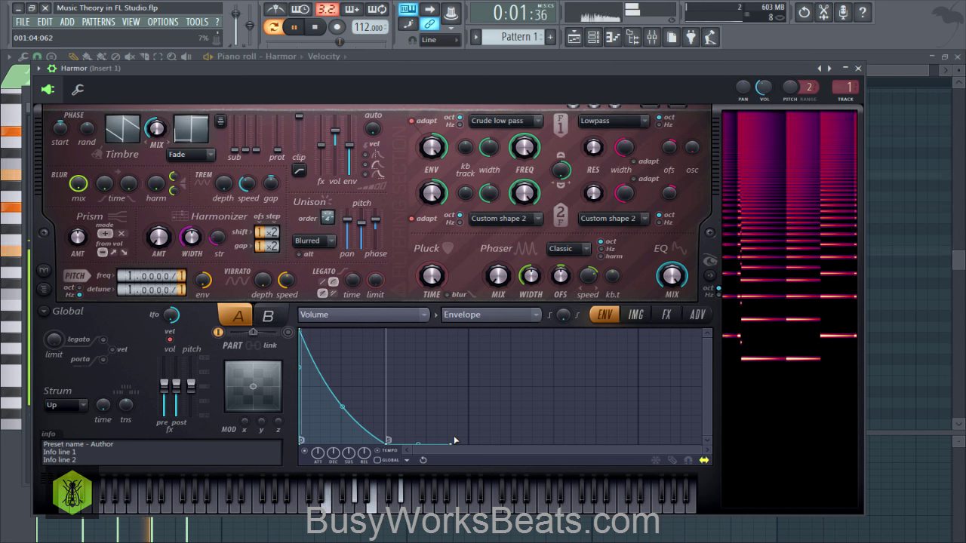
# Enable the Filter 1 frequency envelope and shape it as an instant peak decaying to 0% at 001:02:000
pyautogui.rightClick(524, 146)
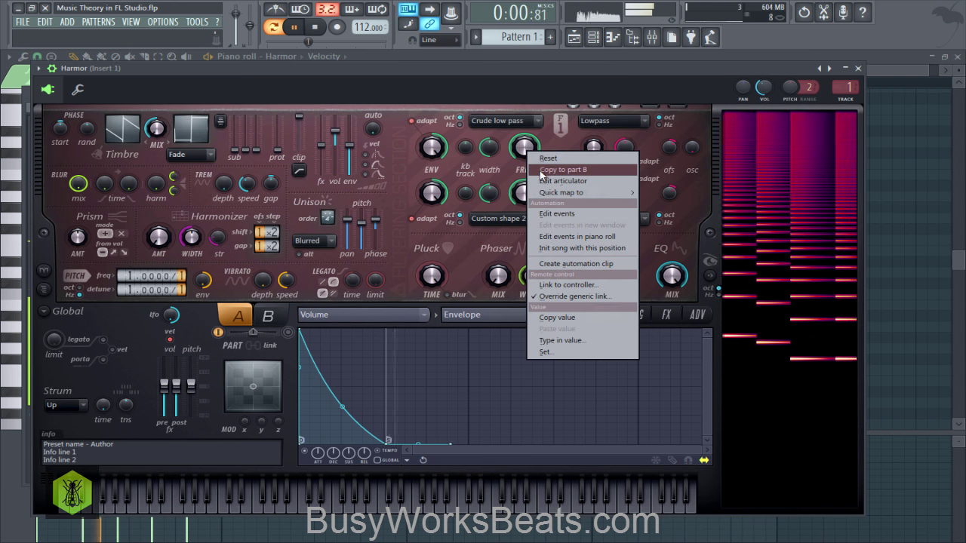
pyautogui.click(544, 181)
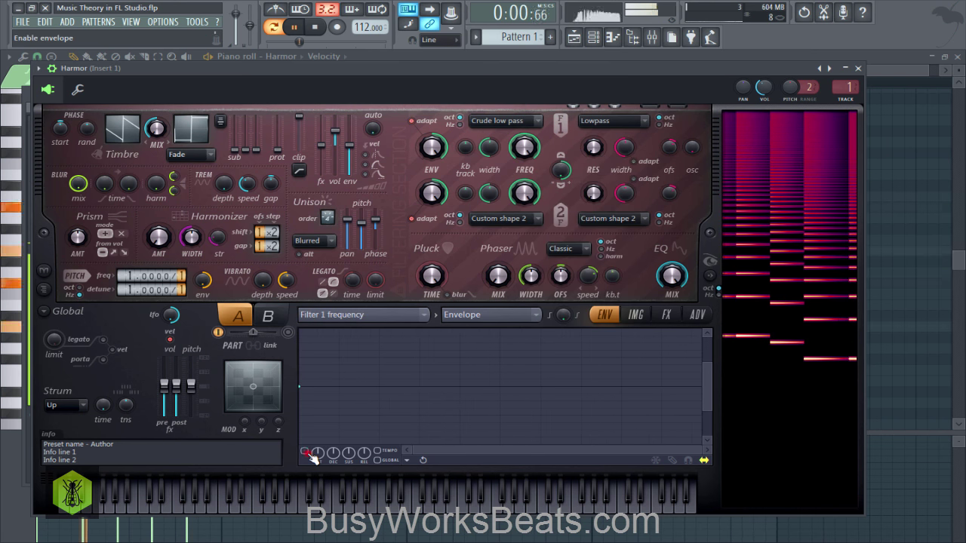
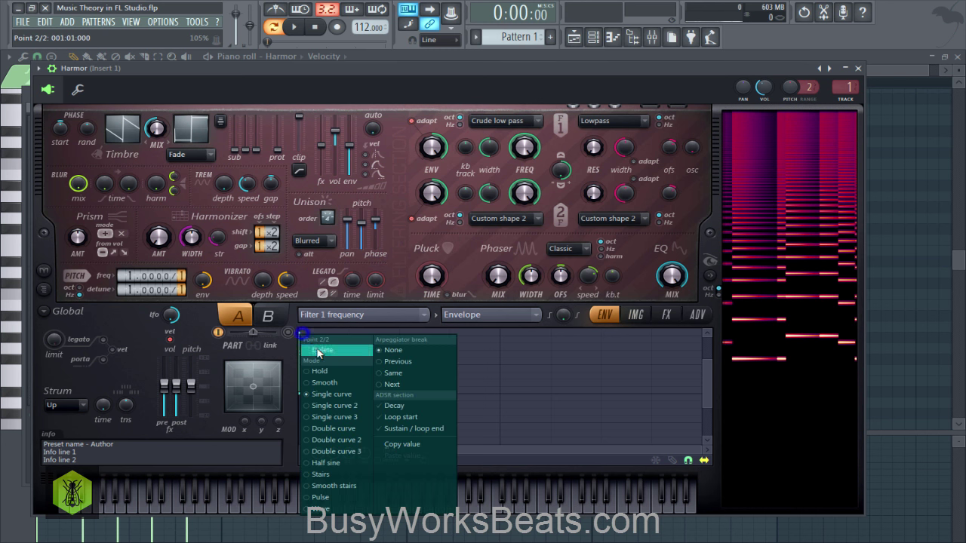
pyautogui.click(306, 373)
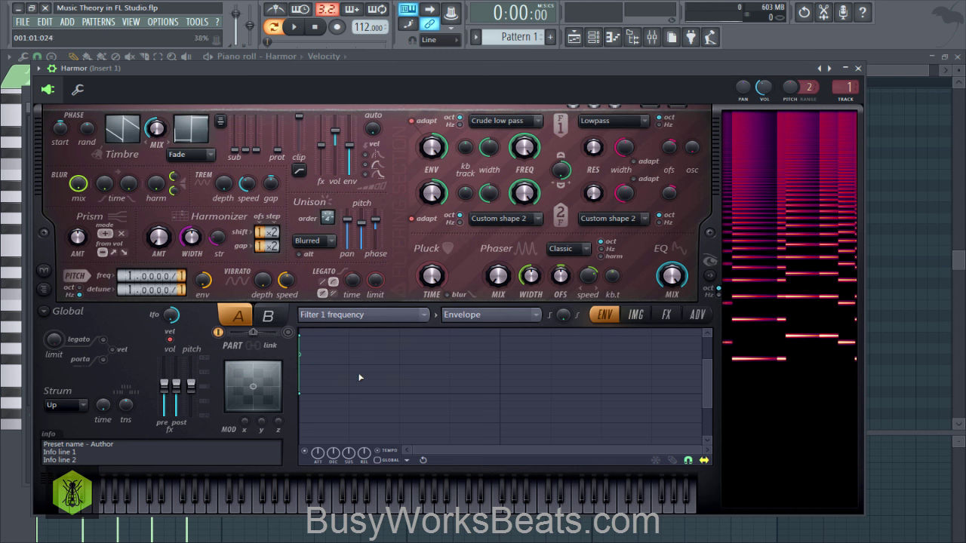
pyautogui.moveTo(300, 393); pyautogui.dragTo(500, 400)
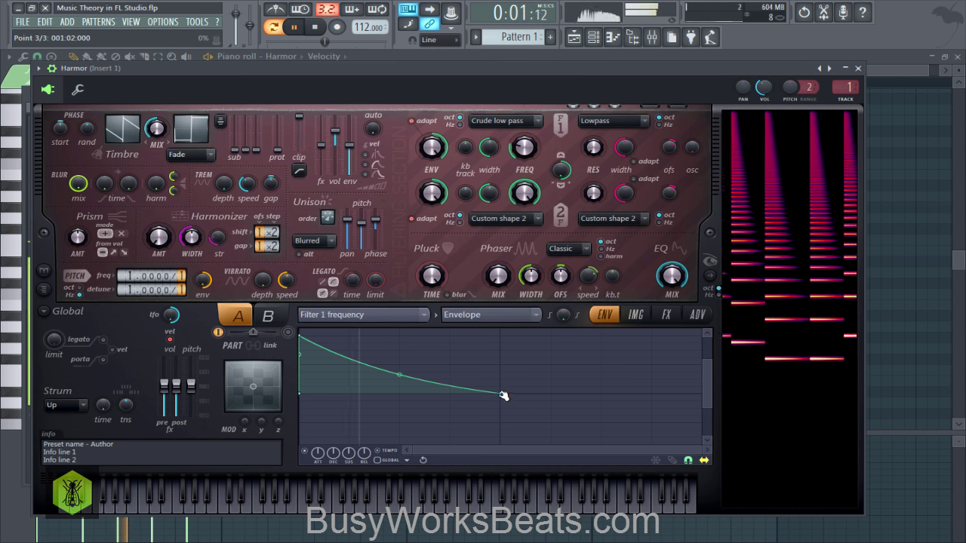
# Lengthen the decay of the Filter 1 frequency envelope and adjust Filter 1's frequency and resonance during playback
pyautogui.moveTo(500, 393); pyautogui.dragTo(658, 393)
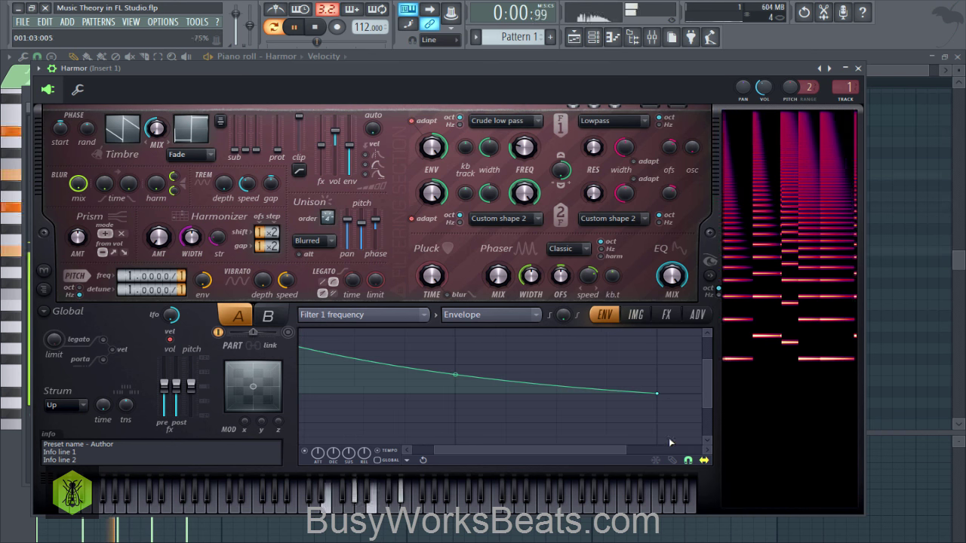
pyautogui.moveTo(627, 450); pyautogui.dragTo(419, 450)
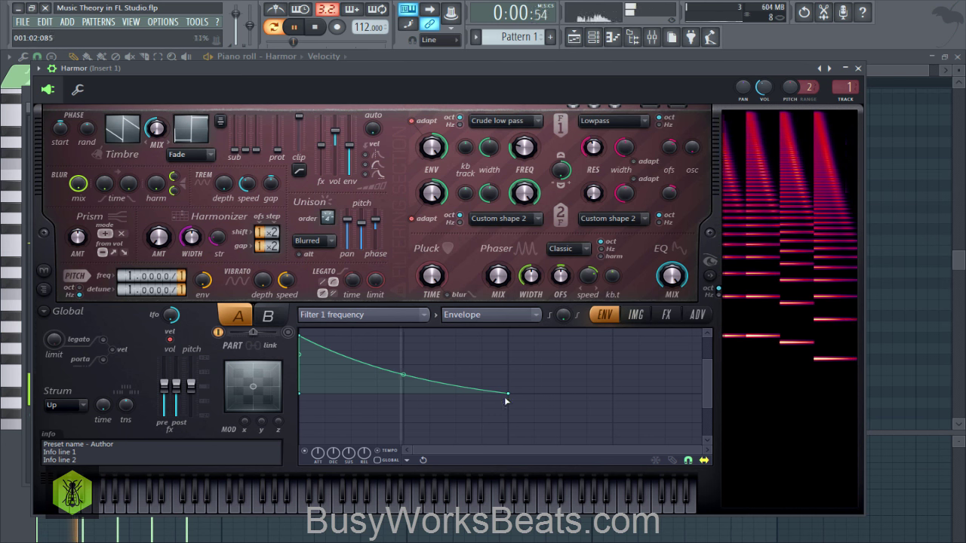
pyautogui.moveTo(508, 394); pyautogui.dragTo(612, 393)
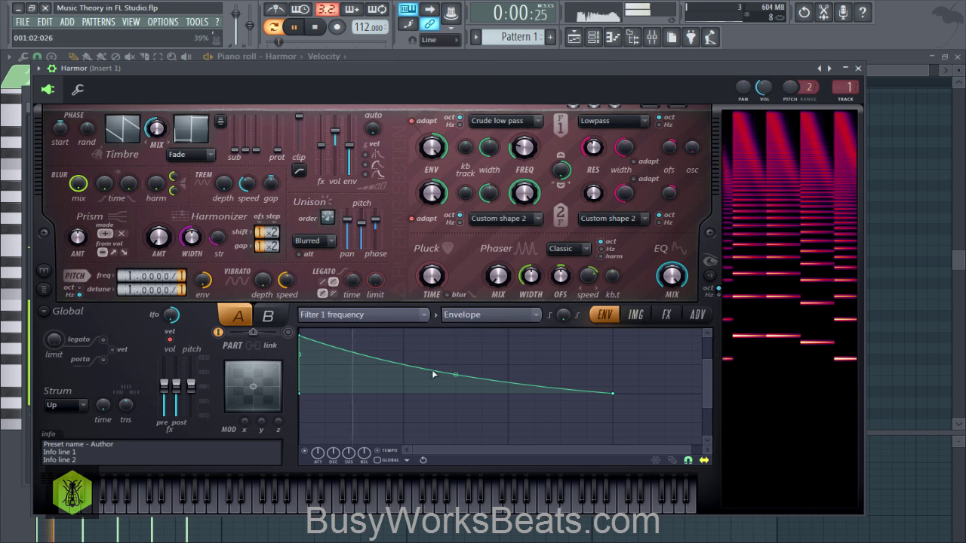
pyautogui.moveTo(455, 374)
pyautogui.mouseDown()
pyautogui.moveTo(456, 354)
pyautogui.moveTo(456, 374)
pyautogui.mouseUp()
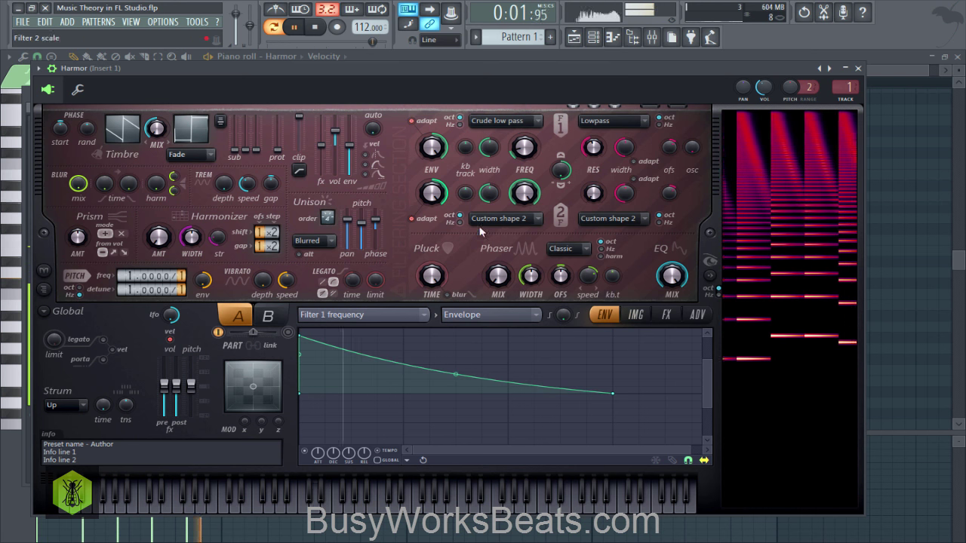
pyautogui.click(588, 160)
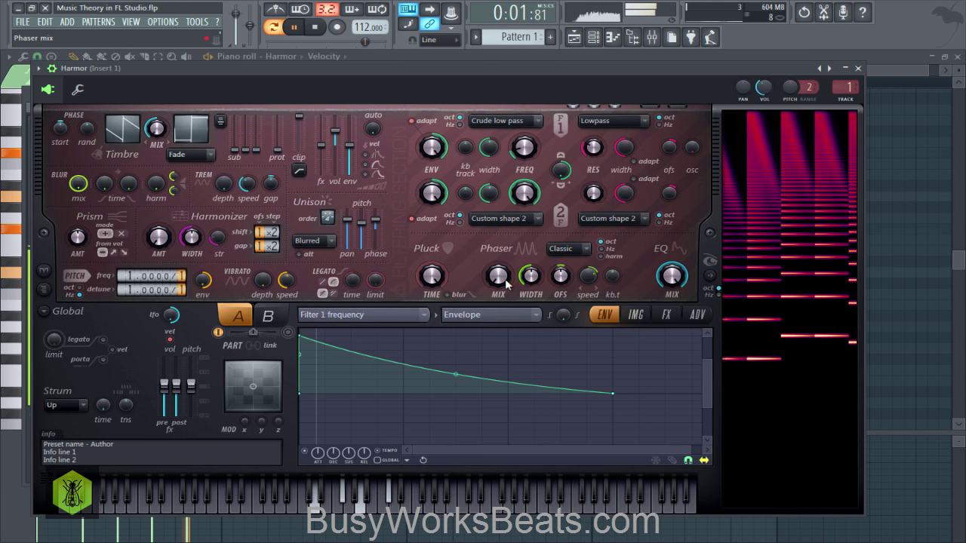
# Raise Harmor's phaser mix, phase randomness and harmonic protection
pyautogui.moveTo(498, 276); pyautogui.dragTo(498, 256)
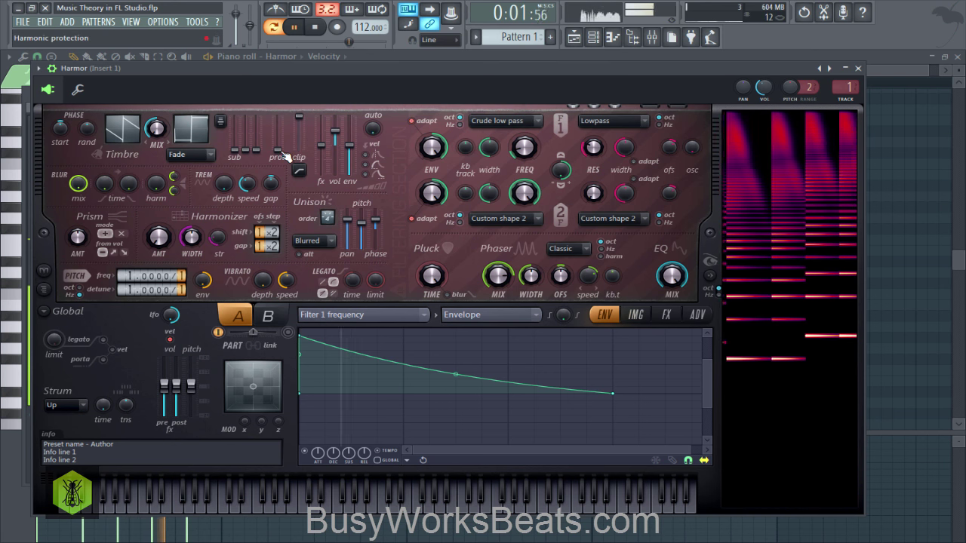
pyautogui.click(87, 129)
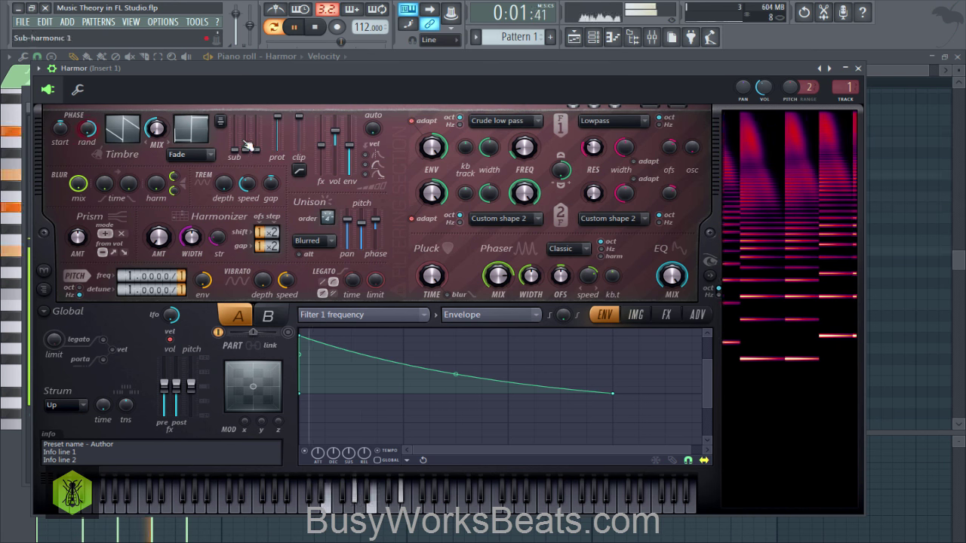
pyautogui.click(280, 123)
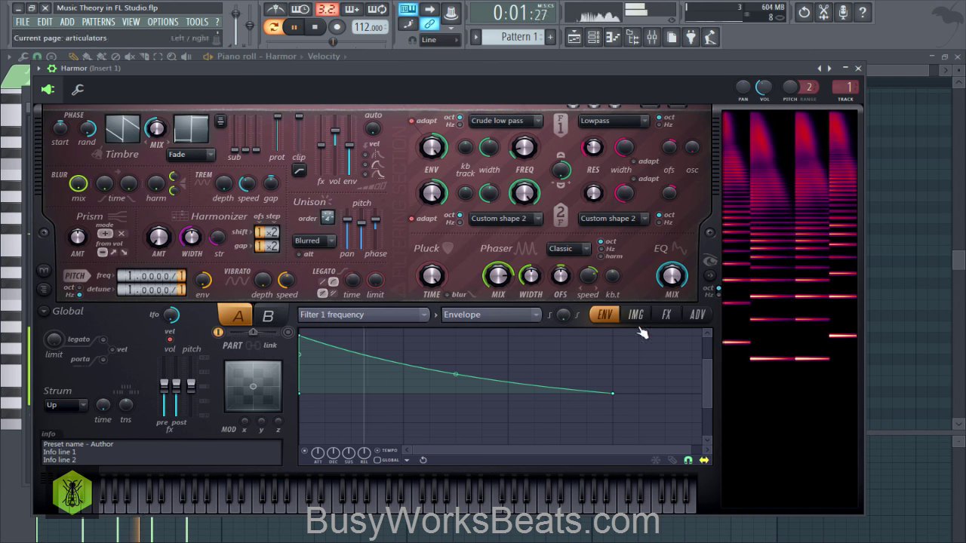
# Set Harmor's chorus order to 2, enable its delay and reverb effects, and adjust the reverb's decay
pyautogui.click(665, 316)
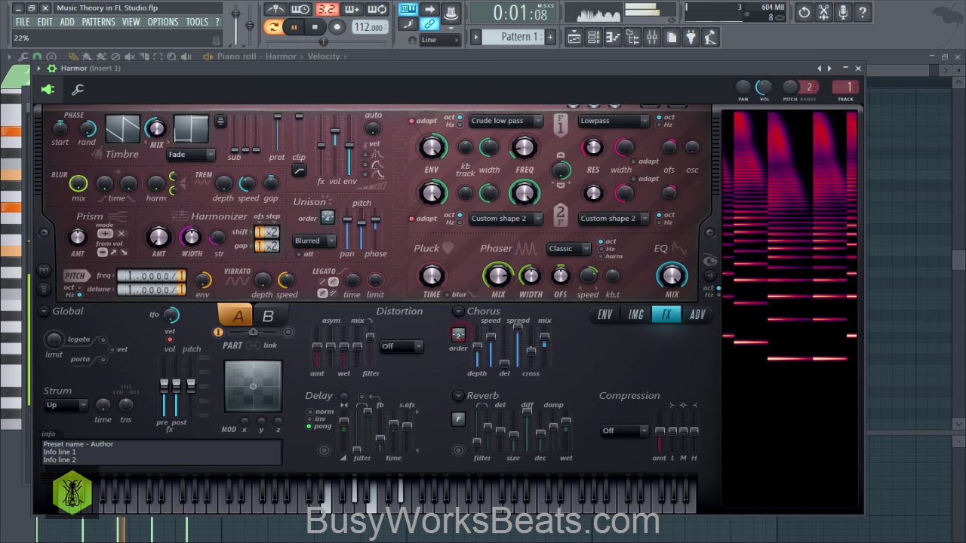
pyautogui.click(325, 451)
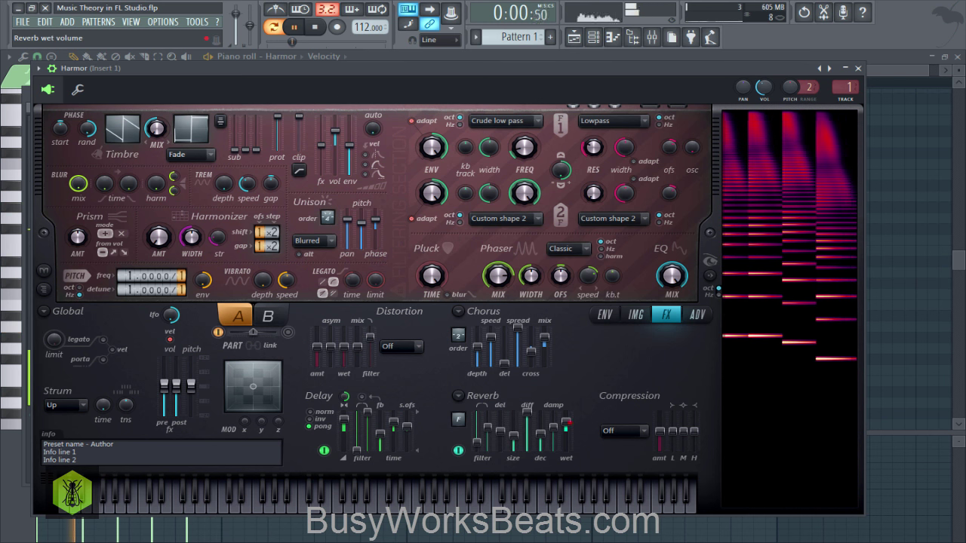
pyautogui.moveTo(539, 434); pyautogui.dragTo(541, 430)
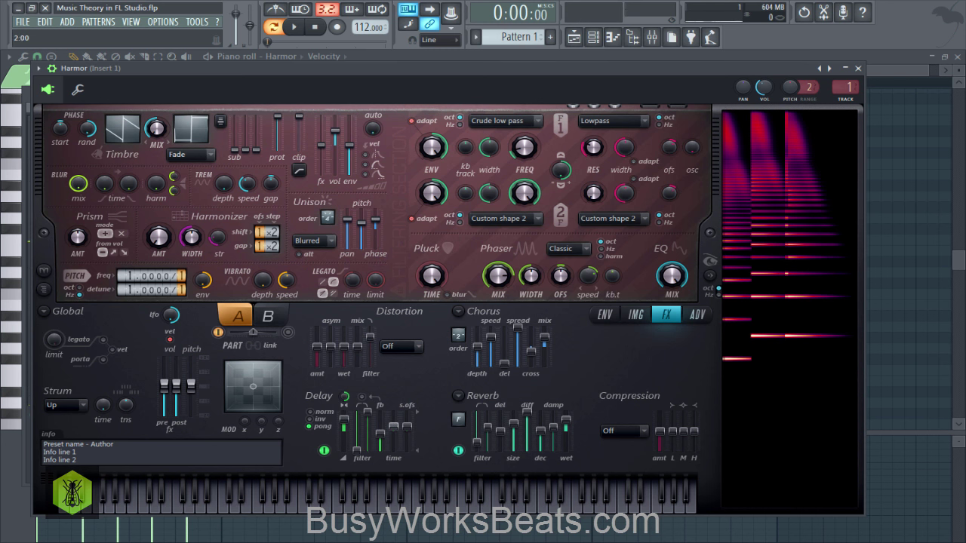
# Return to the Filter 1 frequency envelope and lower its starting peak to about half its height above the baseline
pyautogui.click(344, 425)
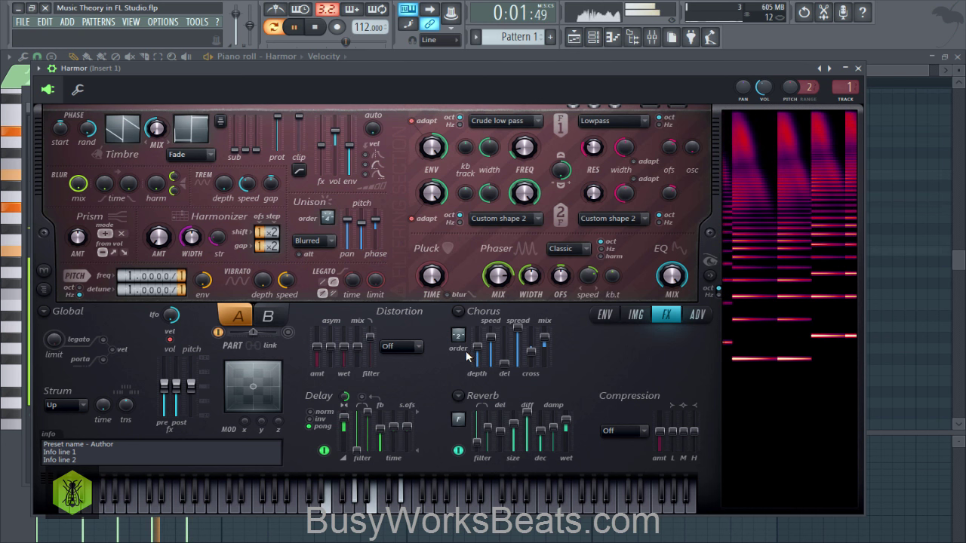
pyautogui.click(620, 316)
pyautogui.click(606, 315)
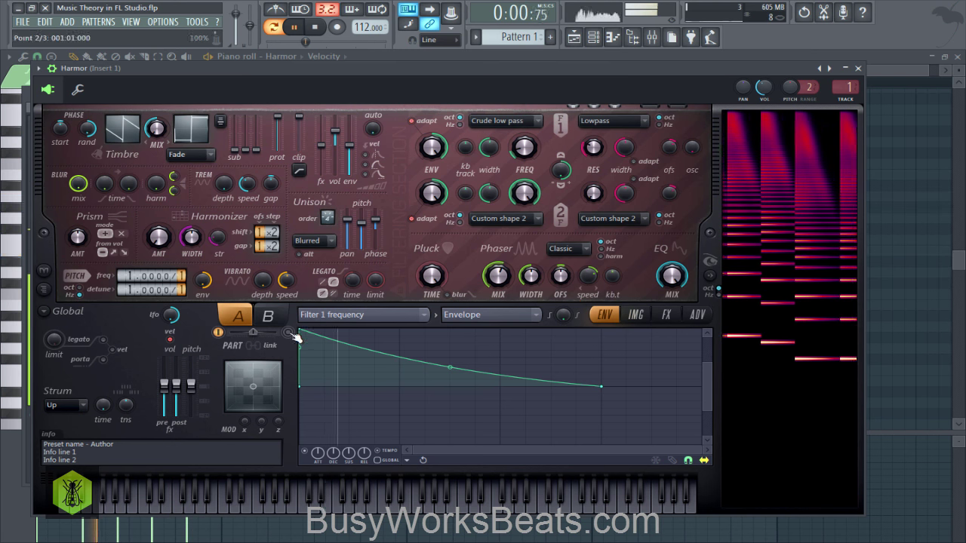
pyautogui.moveTo(299, 326); pyautogui.dragTo(304, 360)
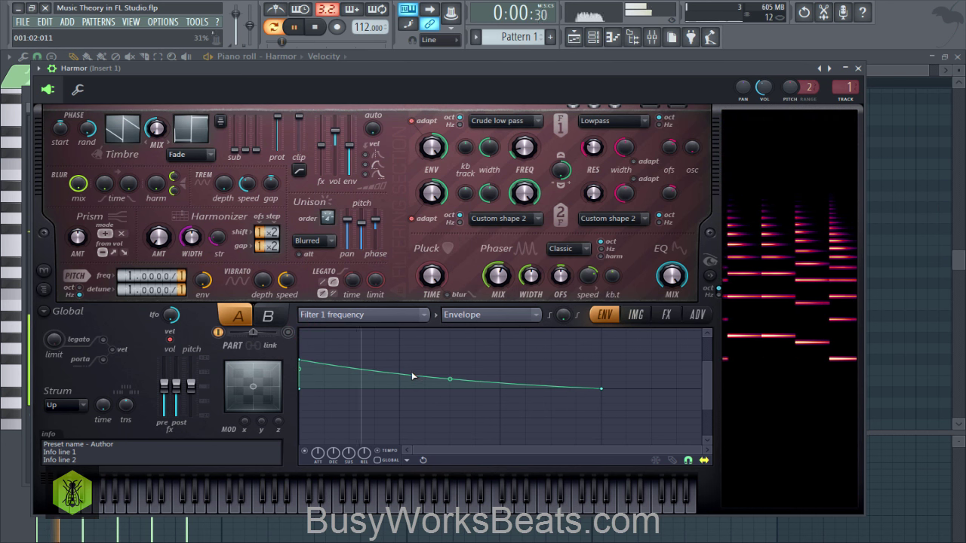
# Try a slower attack with a 100% peak on the Filter 1 frequency envelope, and restore the instant, lower peak
pyautogui.moveTo(308, 361); pyautogui.dragTo(321, 363)
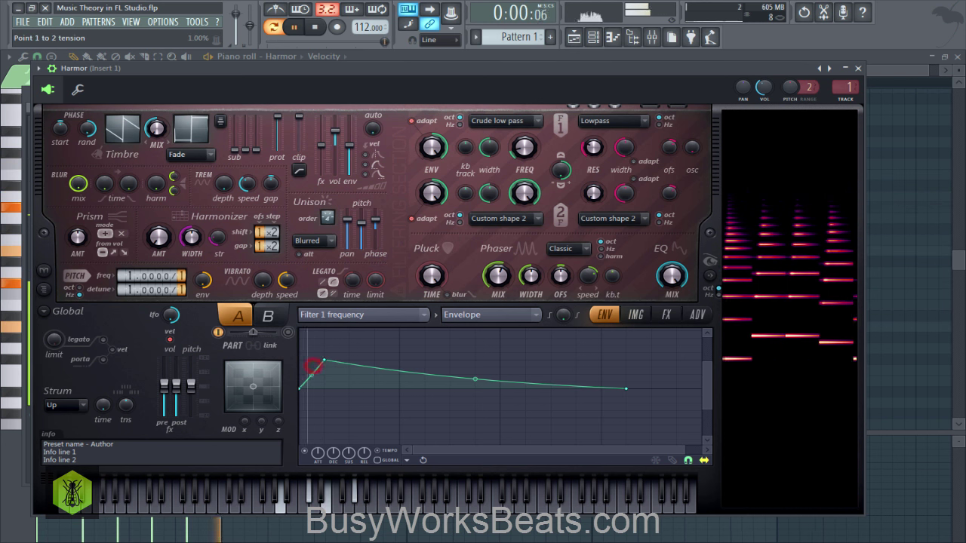
pyautogui.moveTo(324, 360); pyautogui.dragTo(350, 333)
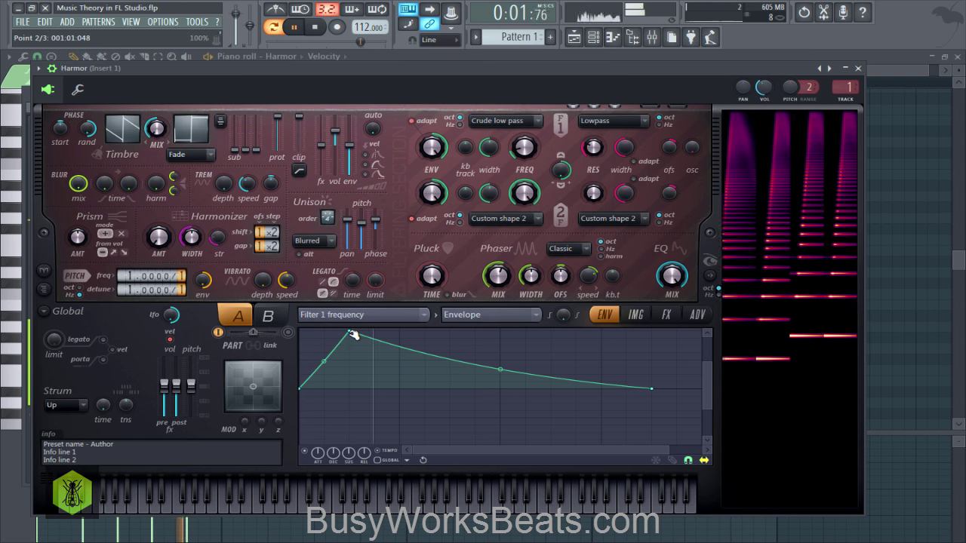
pyautogui.moveTo(352, 334); pyautogui.dragTo(298, 362)
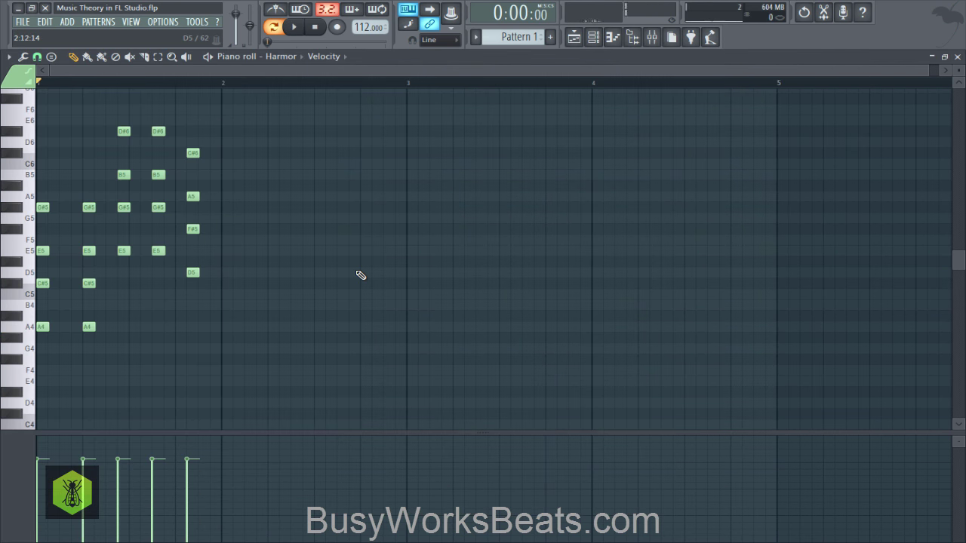
# Save the project and reopen Harmor from the channel rack
pyautogui.hotkey('ctrl', 's')
pyautogui.click(593, 36)
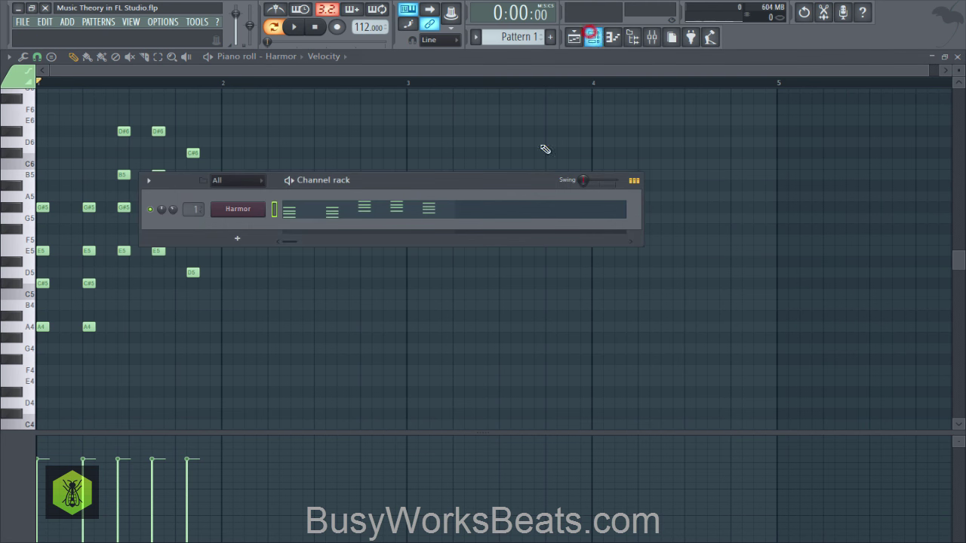
pyautogui.click(262, 212)
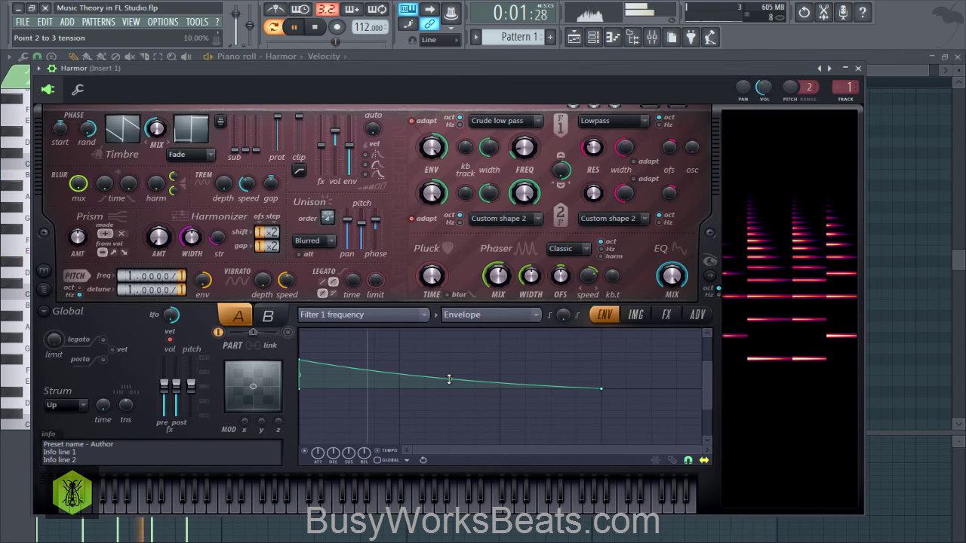
# Set the Filter 1 frequency envelope's decay tension to 100% and bend the Volume envelope's decay into a steep initial drop
pyautogui.moveTo(450, 378); pyautogui.dragTo(442, 400)
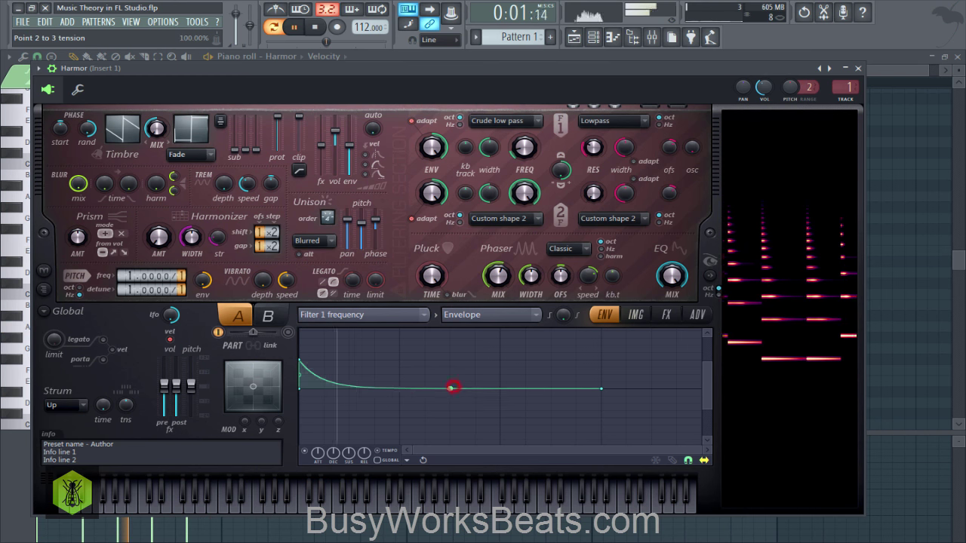
pyautogui.click(381, 313)
pyautogui.click(323, 155)
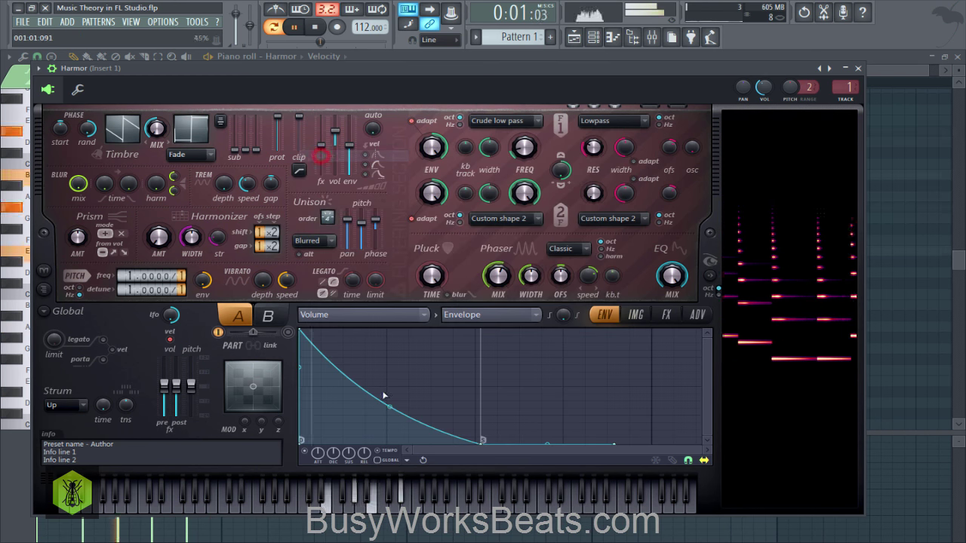
pyautogui.moveTo(388, 395); pyautogui.dragTo(390, 438)
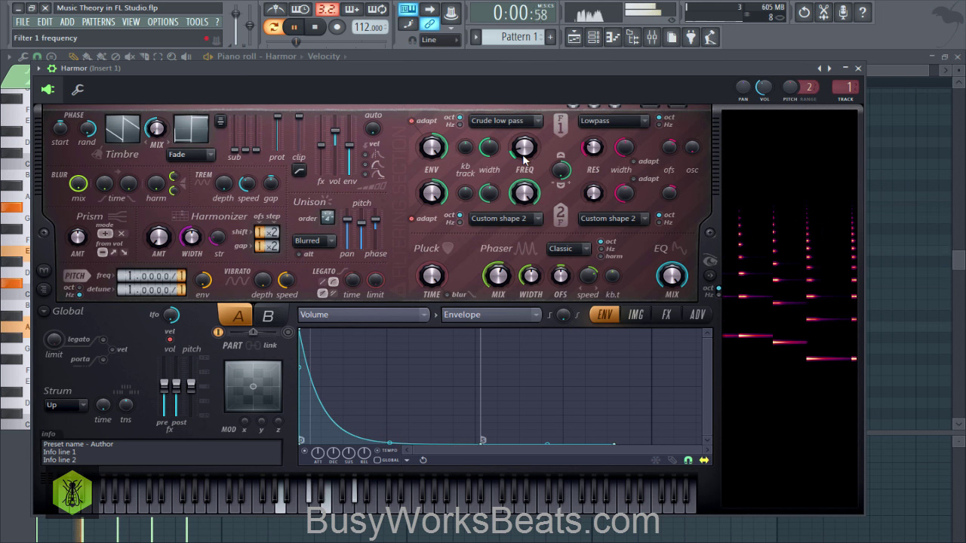
# Raise the Filter 1 frequency to 80% during playback, stop the pattern and close Harmor
pyautogui.moveTo(523, 159); pyautogui.dragTo(524, 135)
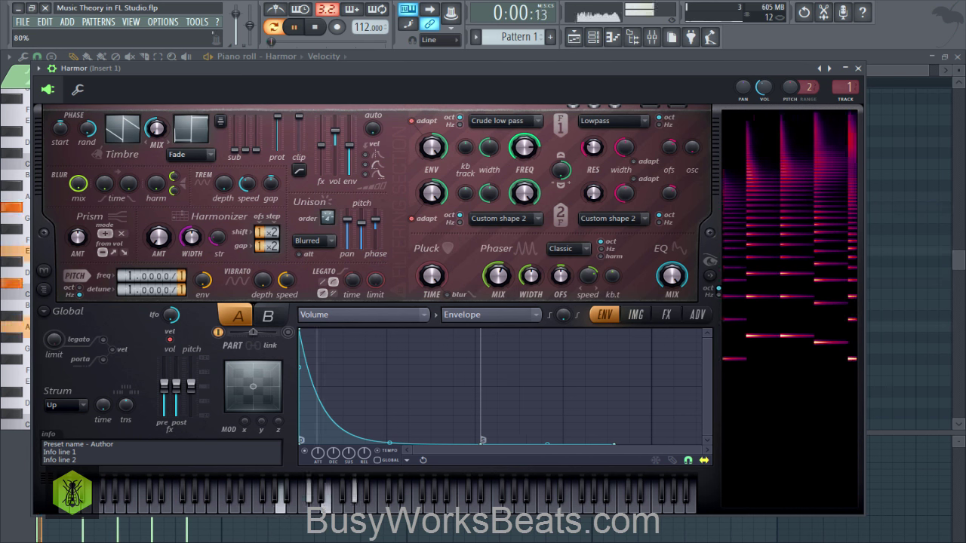
pyautogui.press('space')
pyautogui.click(859, 68)
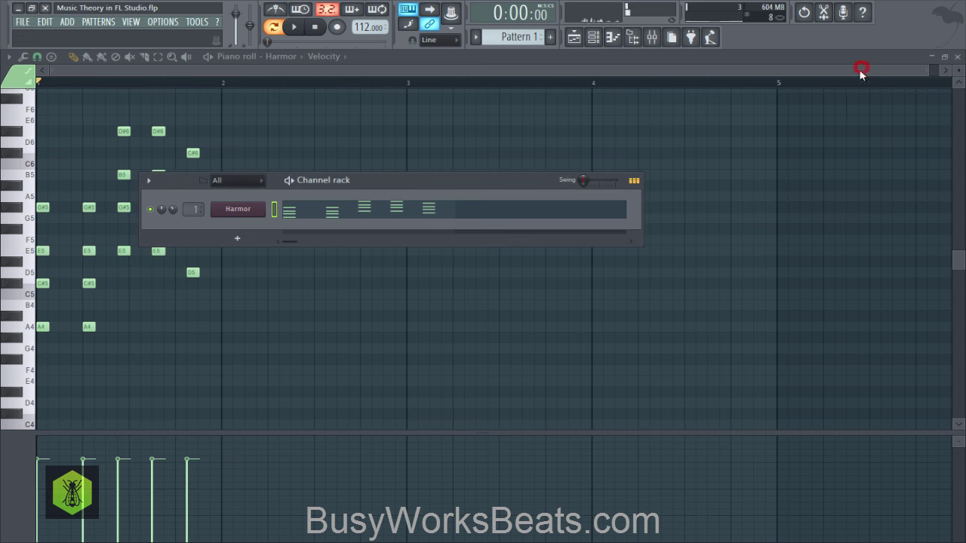